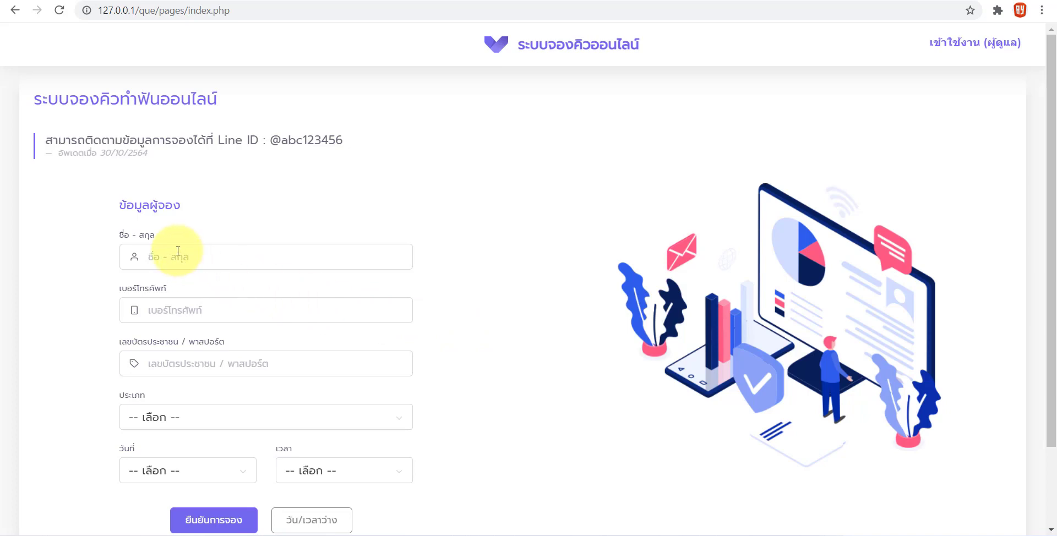
Browse the booking form's treatment type, date and time lists without choosing anything
scroll(184, 352, down, 1)
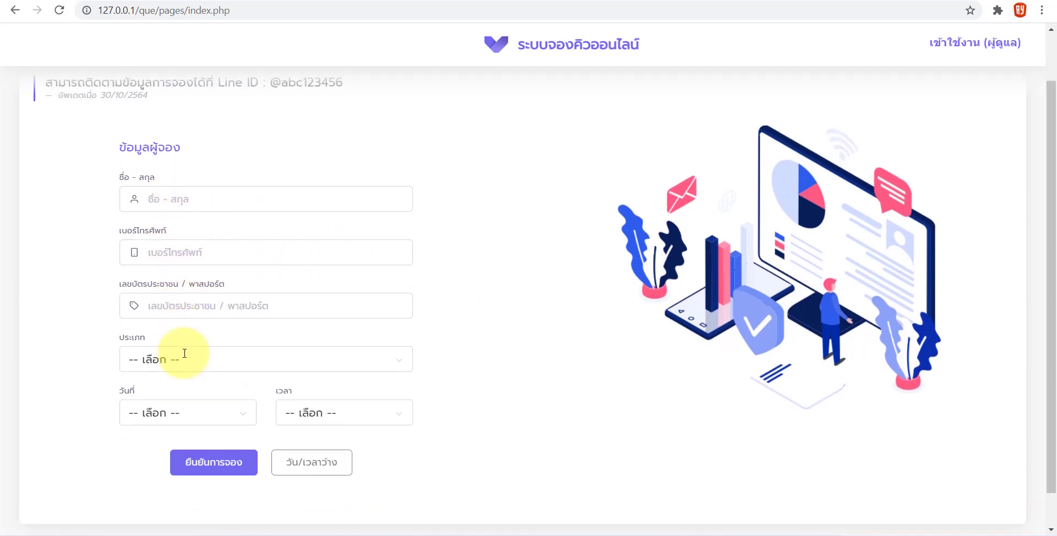
click(196, 350)
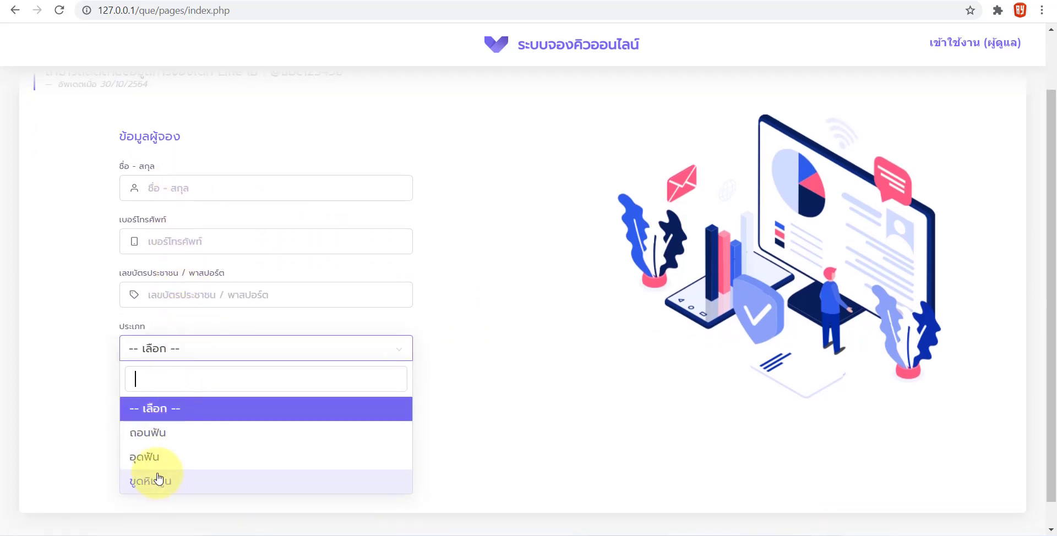
click(57, 359)
click(172, 408)
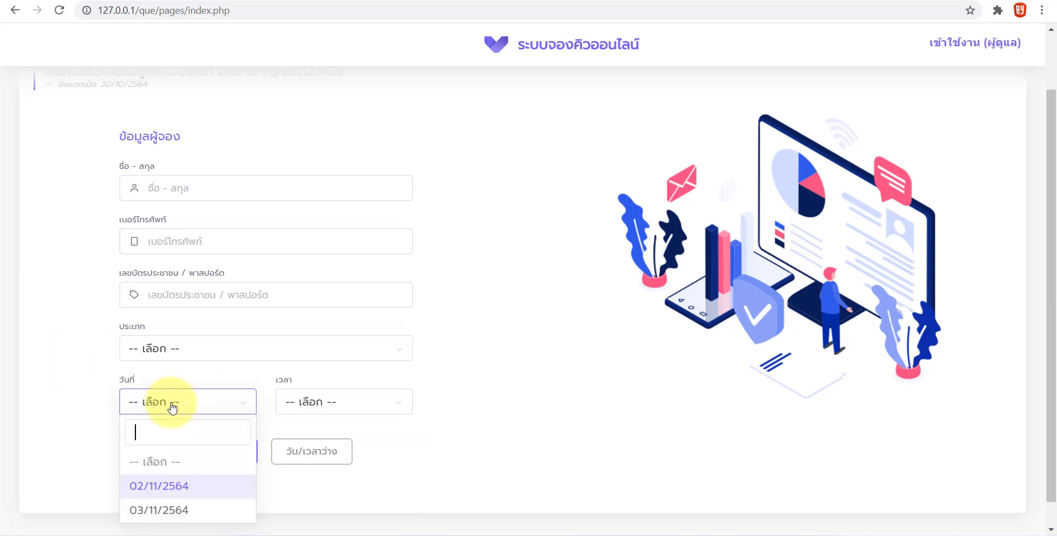
click(323, 404)
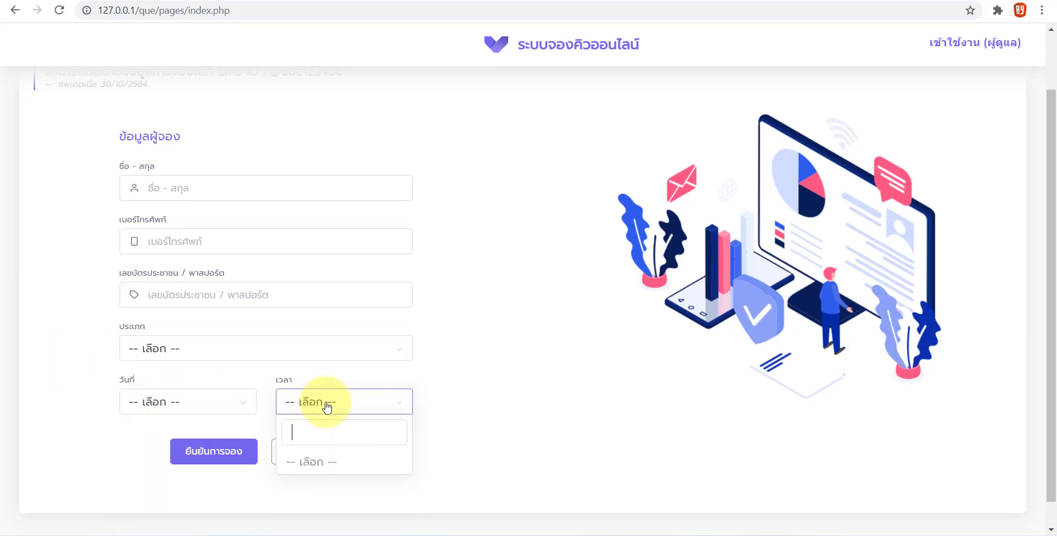
click(198, 406)
click(106, 406)
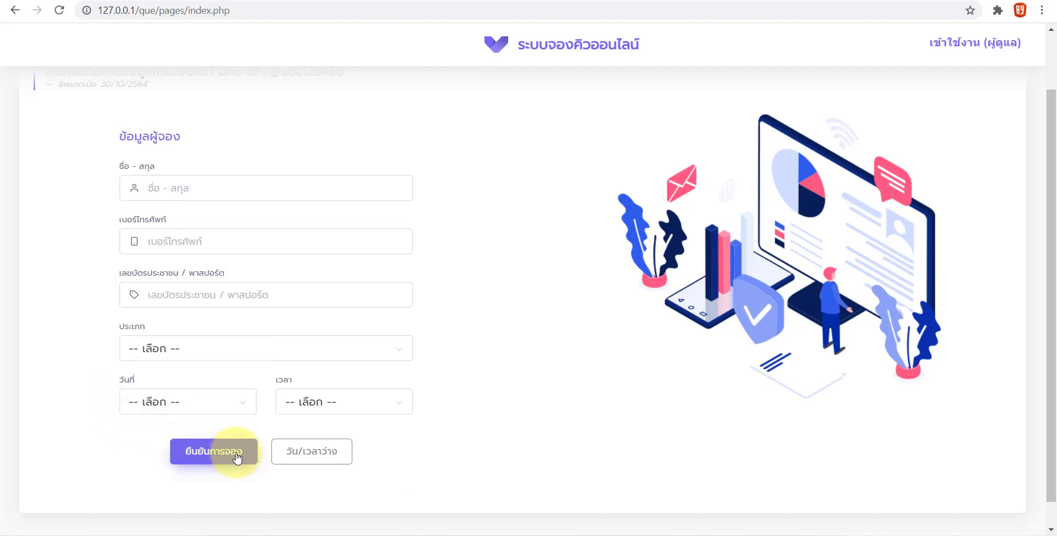
scroll(111, 348, up, 2)
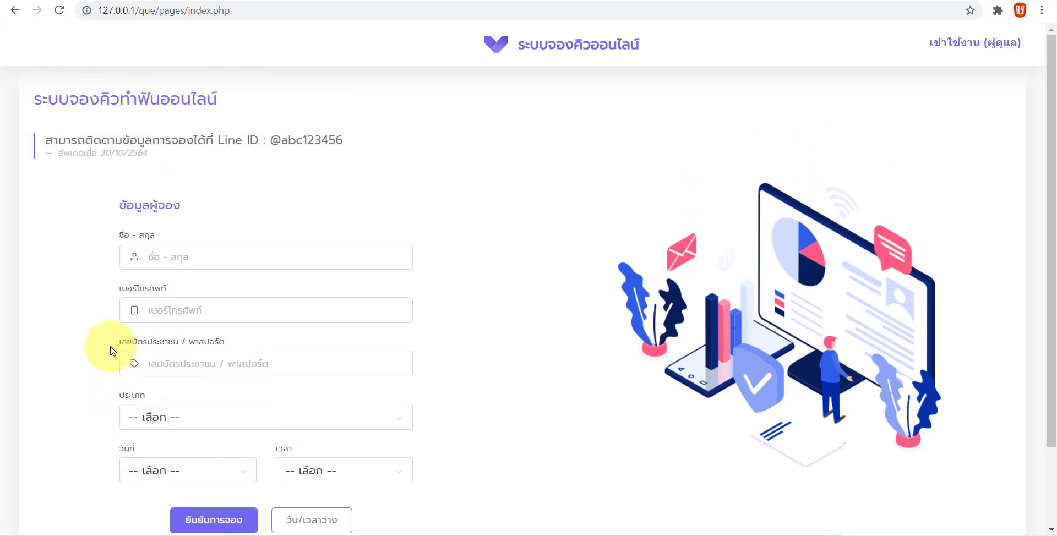
scroll(111, 351, down, 2)
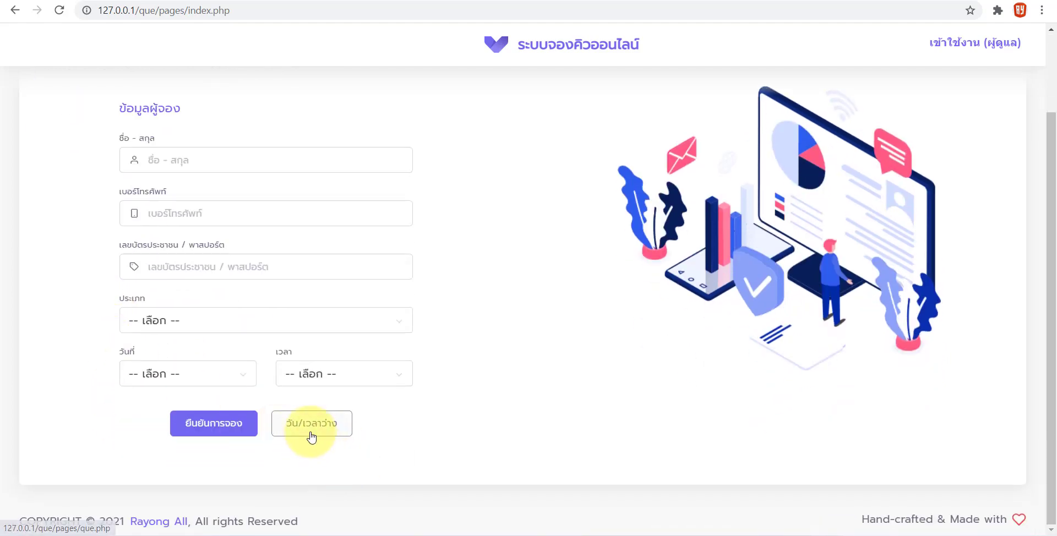
Check the available slots table, noting row 3: 02/11/2564 at 09:00 with quantity 5
click(312, 435)
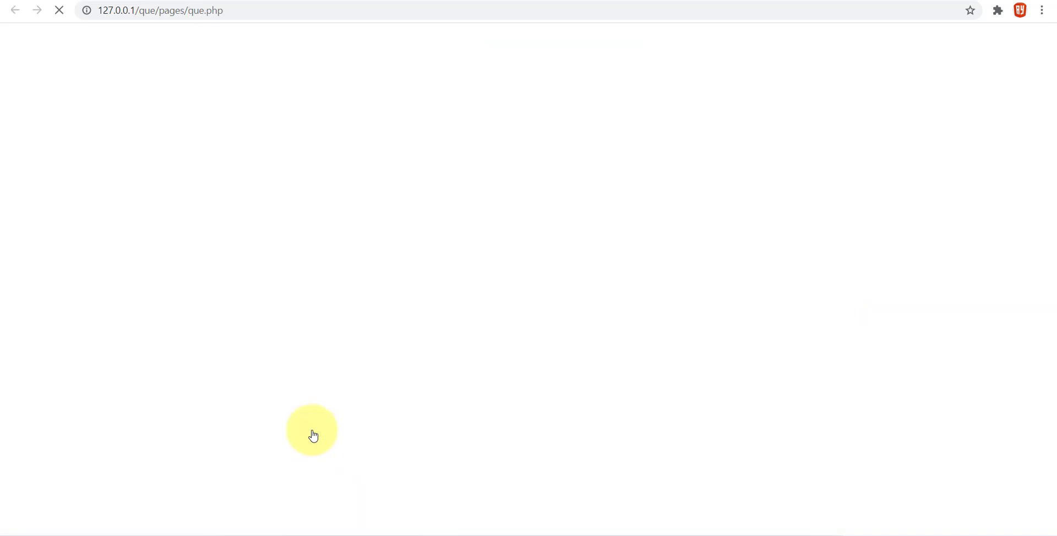
double_click(715, 234)
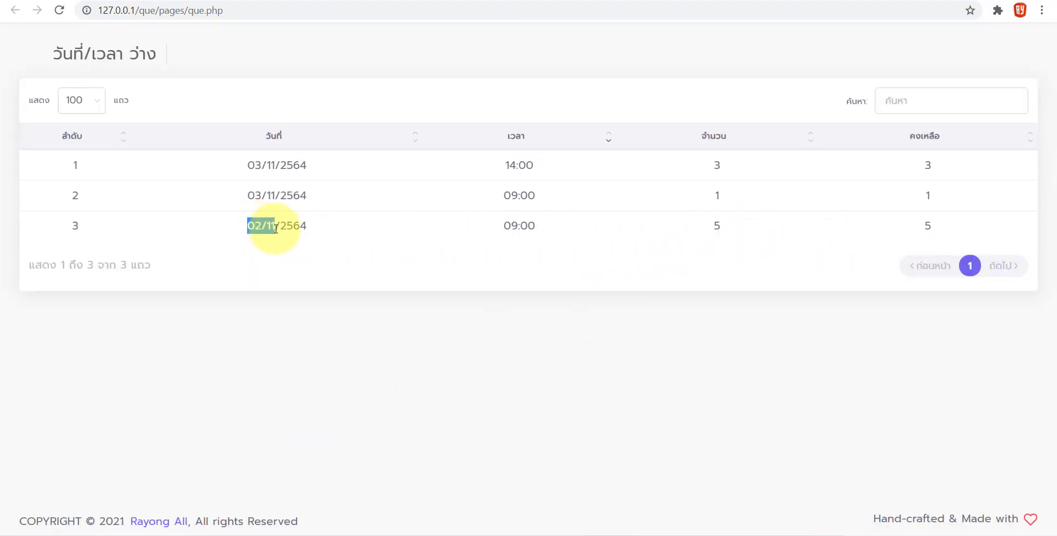
drag(275, 228, 284, 228)
drag(504, 225, 535, 226)
drag(712, 226, 721, 226)
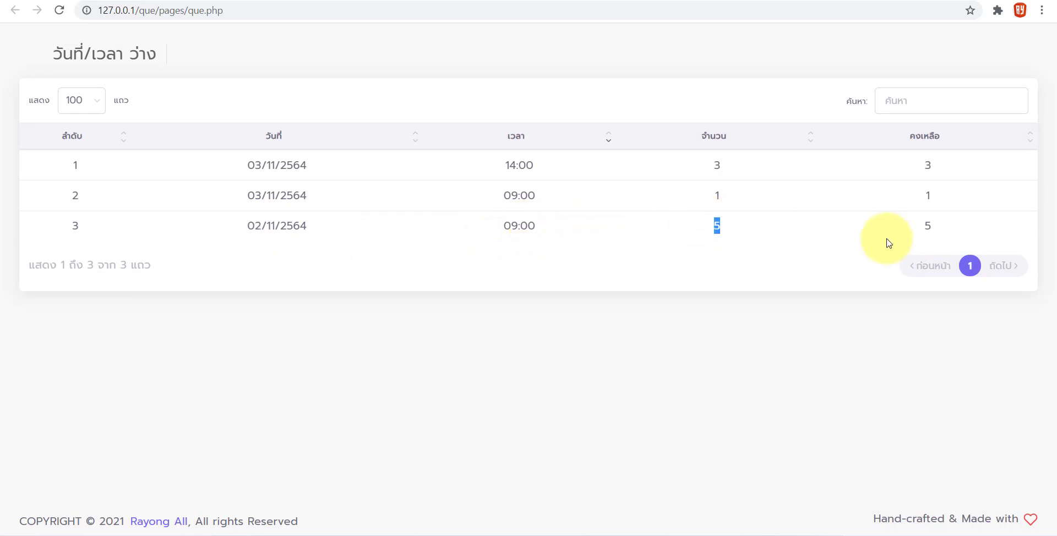
click(889, 243)
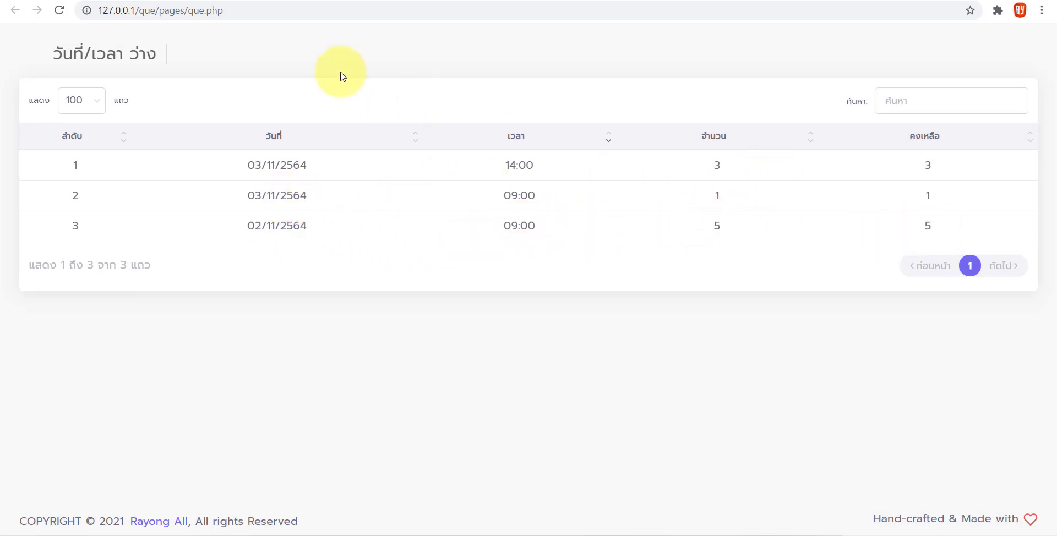
click(118, 0)
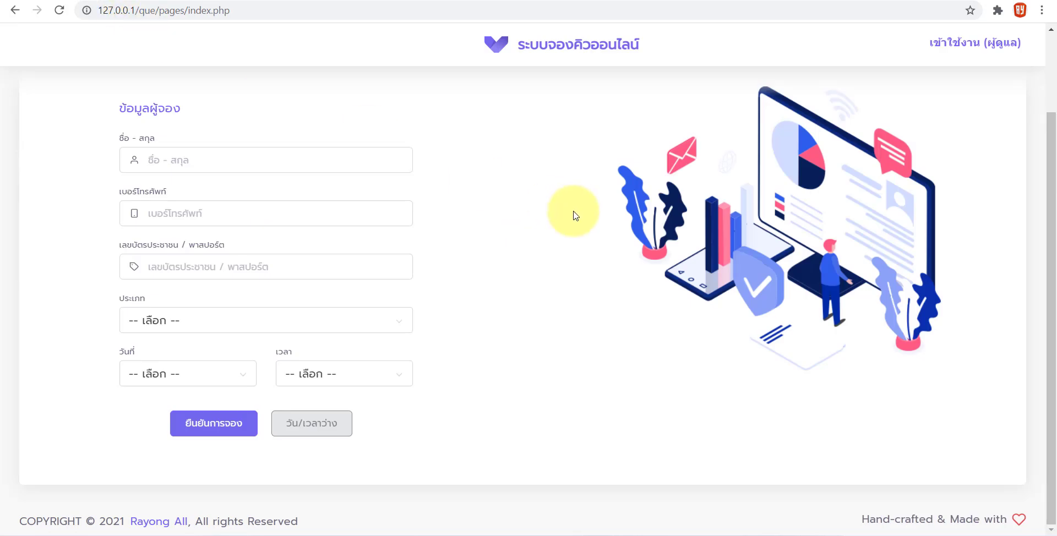
Go to เข้าใช้งาน (ผู้ดูแล) at the top and focus the username field
scroll(570, 248, up, 2)
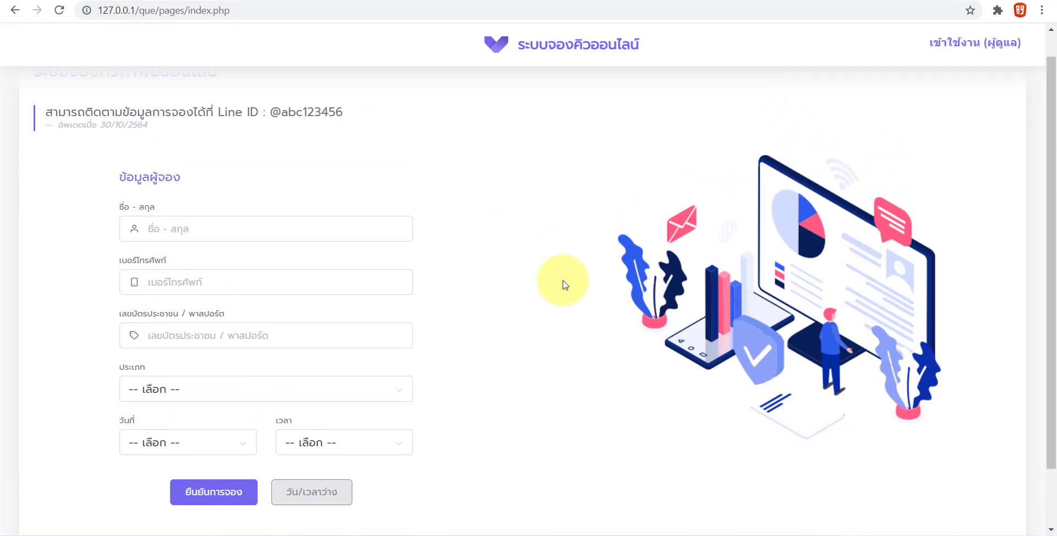
scroll(566, 284, up, 1)
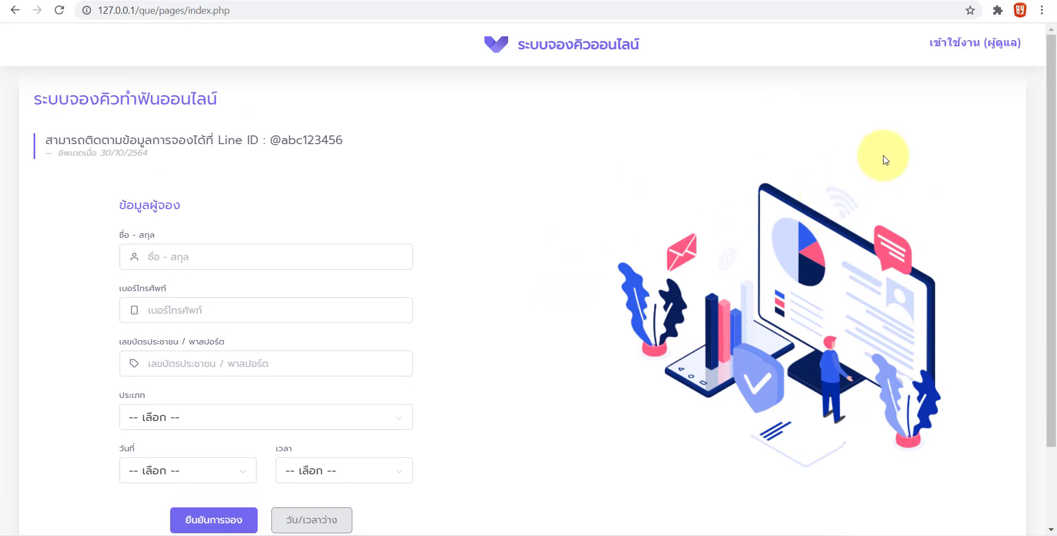
click(958, 43)
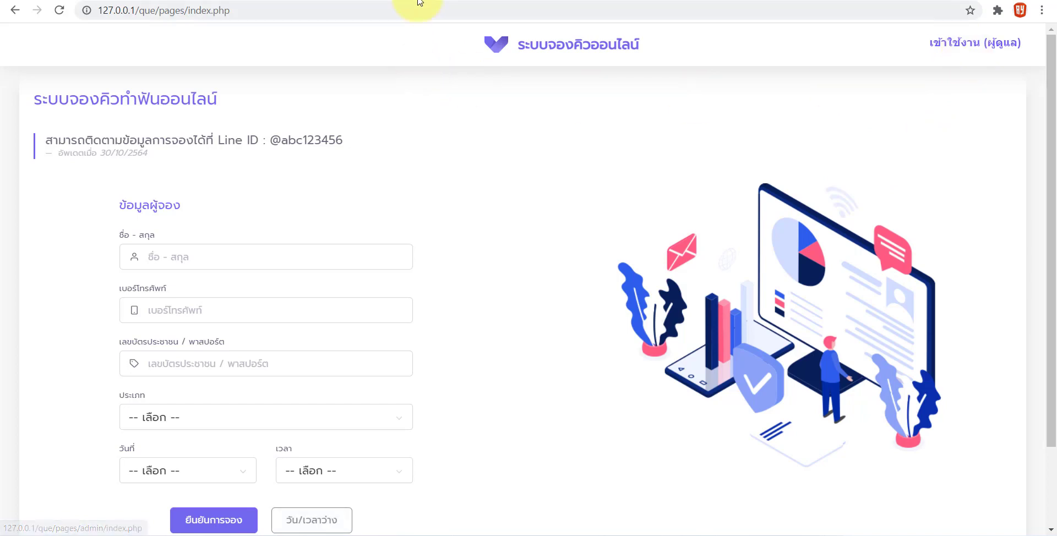
click(453, 260)
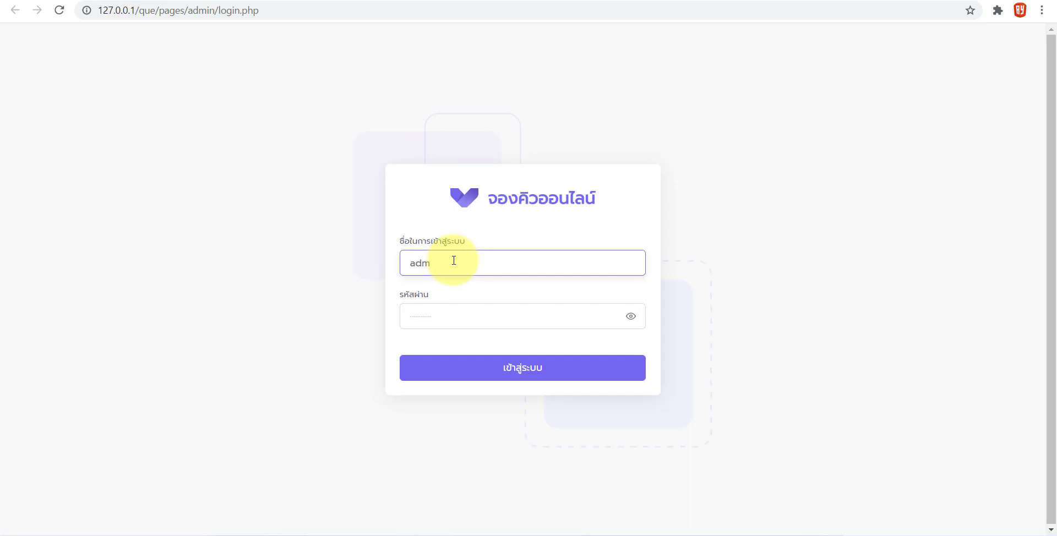
Log in with the admin username and password and dismiss the welcome message
key(Tab)
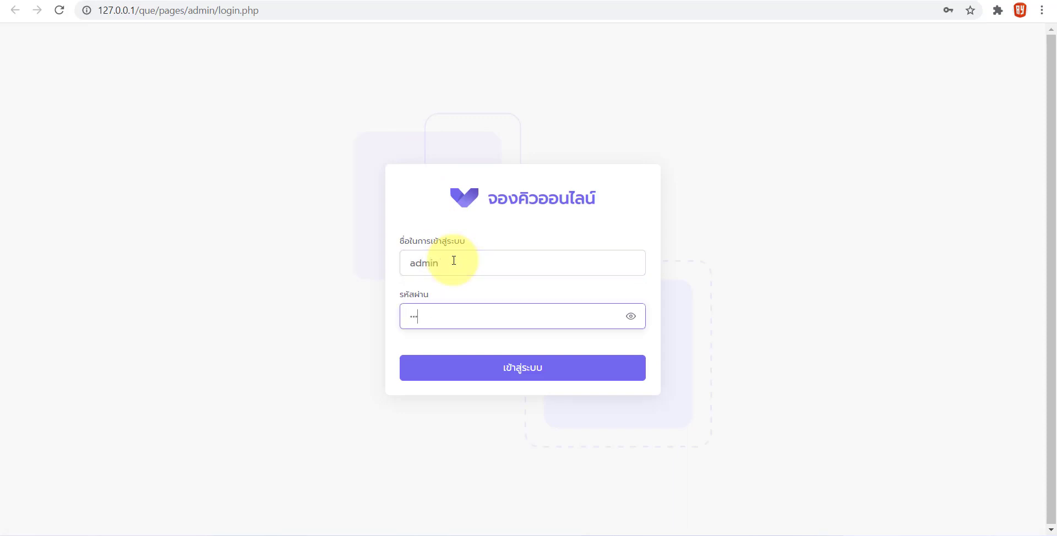
key(Return)
click(522, 342)
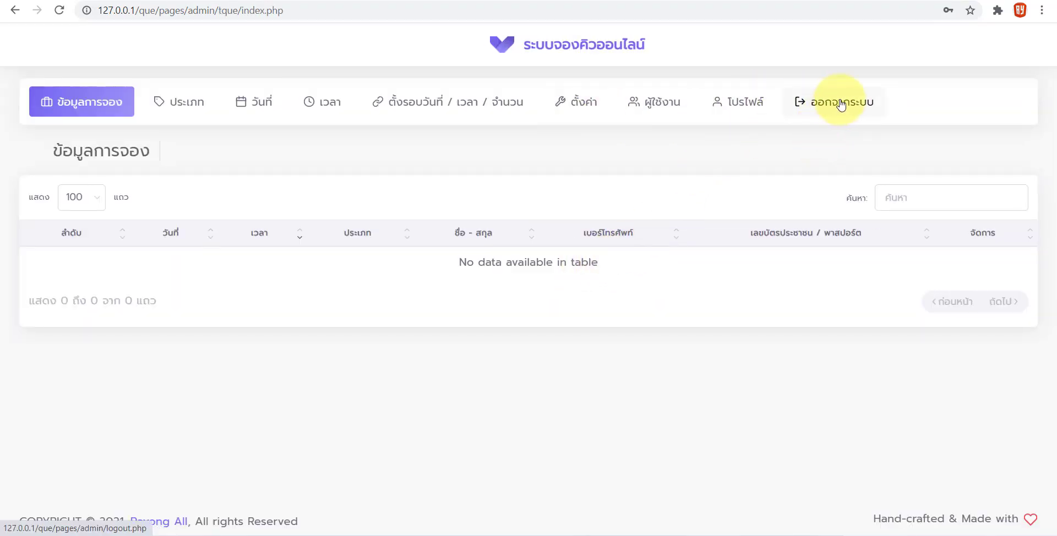
Review the Administrator profile and the admin user list, then go to ตั้งค่า settings
click(738, 102)
drag(385, 219, 305, 216)
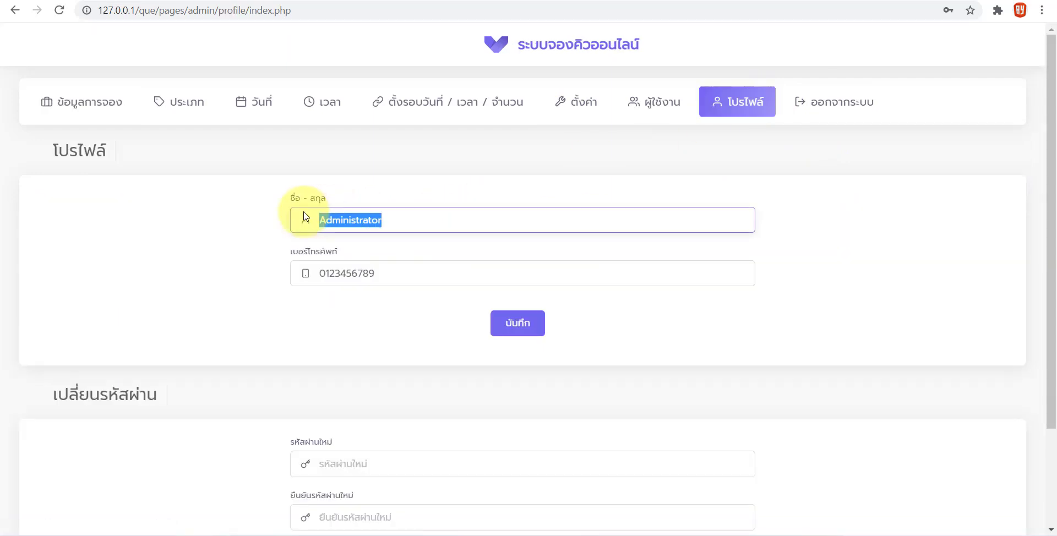
drag(357, 273, 335, 273)
scroll(330, 455, down, 1)
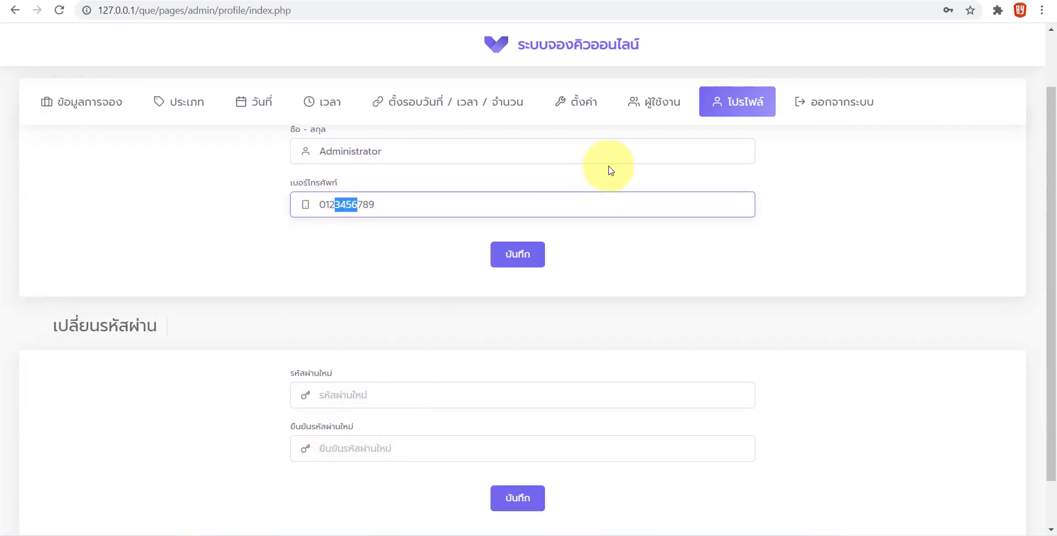
click(654, 106)
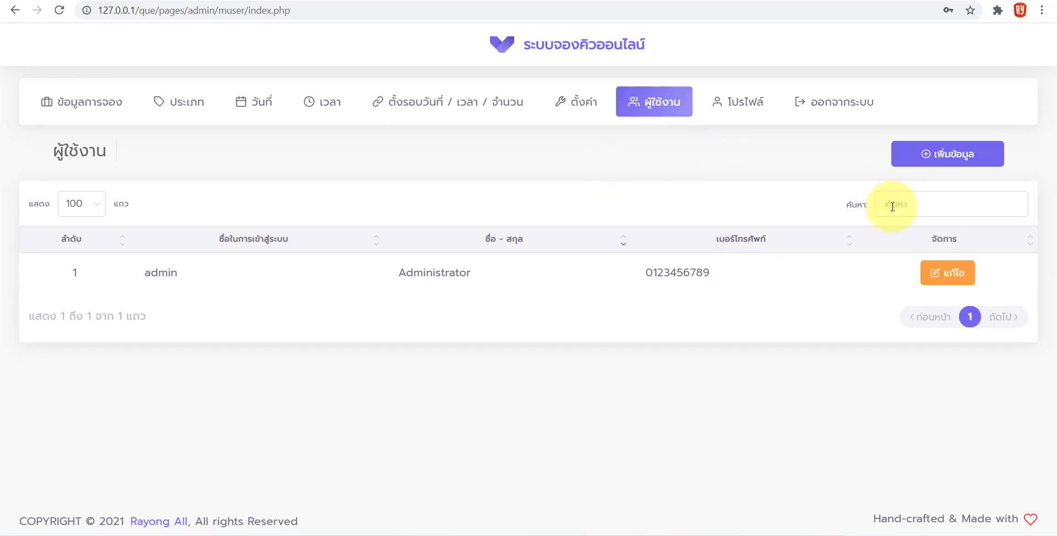
click(573, 109)
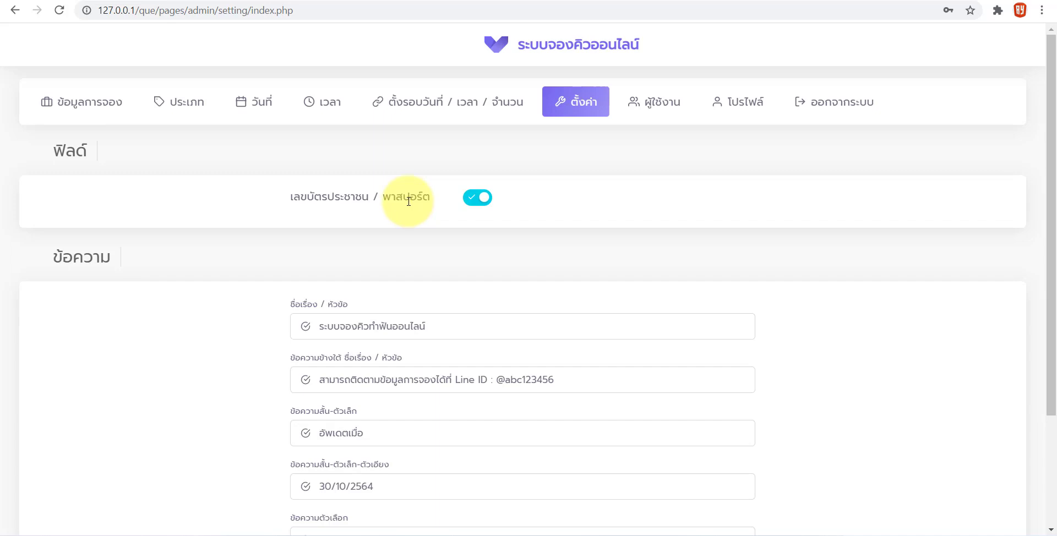
Turn off the ID/passport field and reload the booking form to confirm it disappears
click(478, 198)
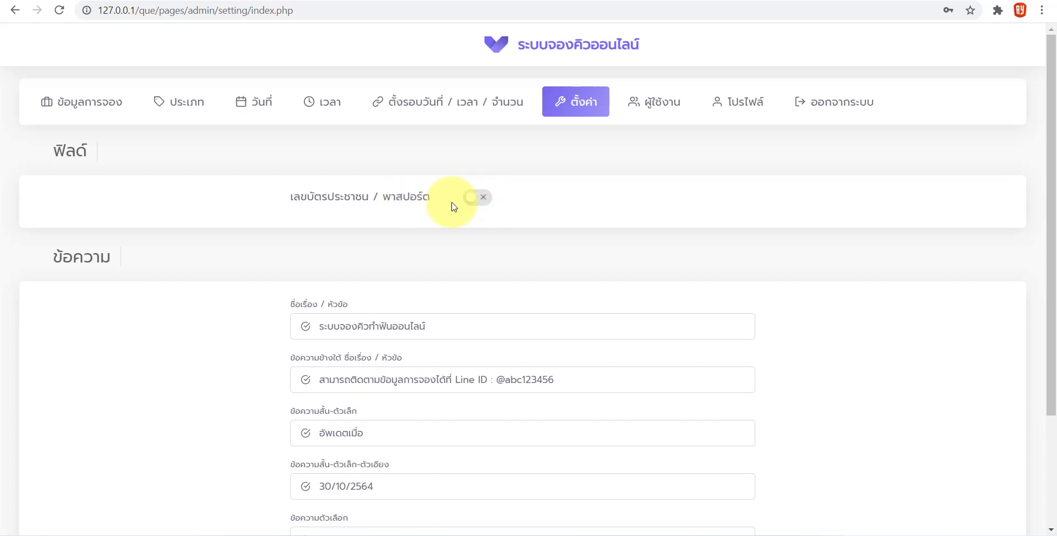
click(110, 10)
click(138, 97)
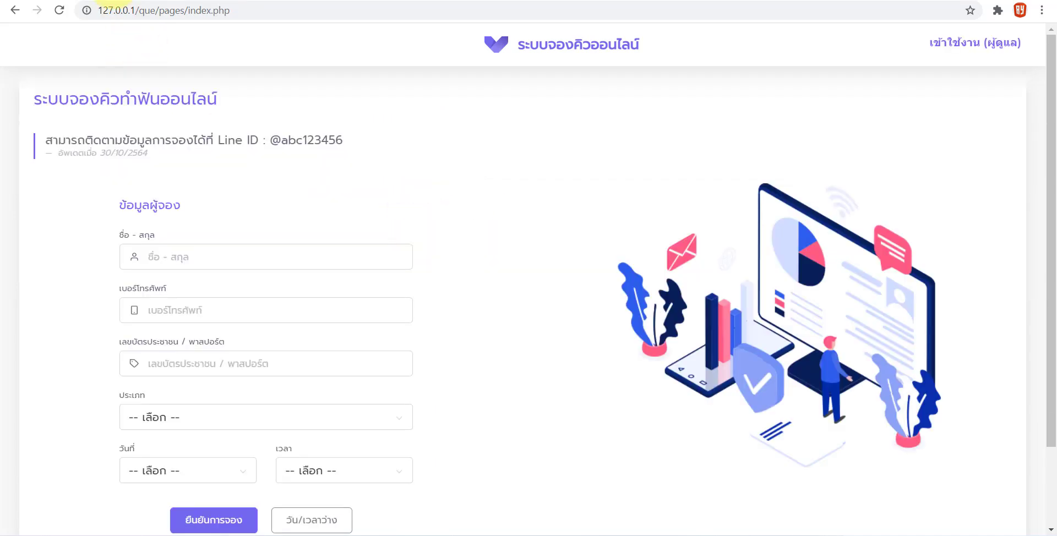
click(58, 12)
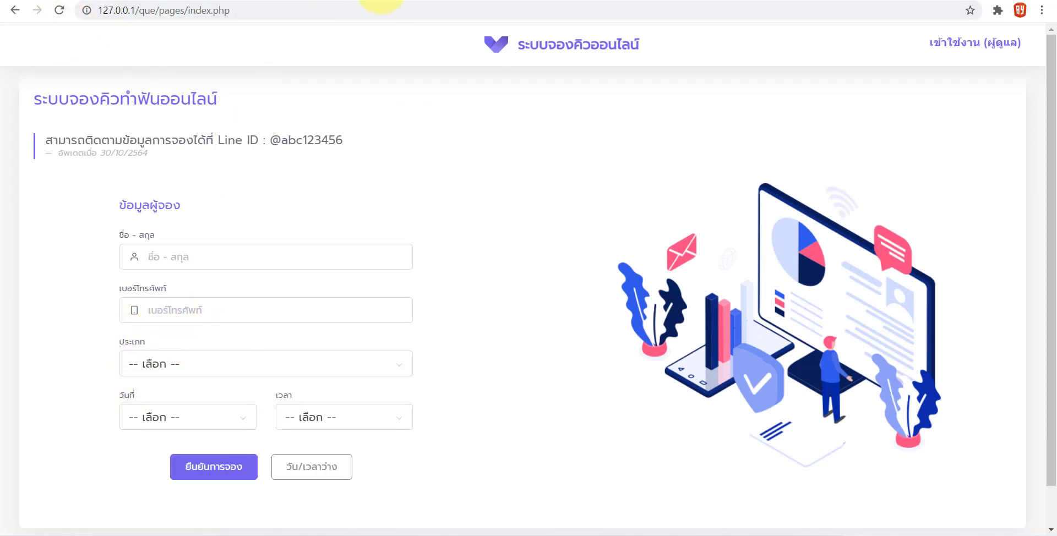
Turn the ID/passport field back on, confirm it on the form, and return to settings
click(381, 3)
click(478, 198)
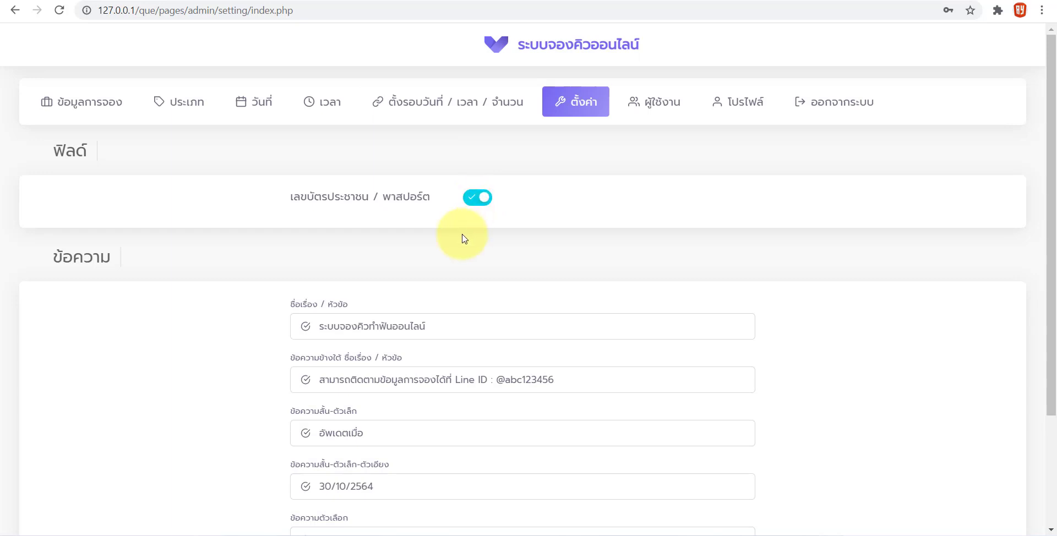
click(110, 3)
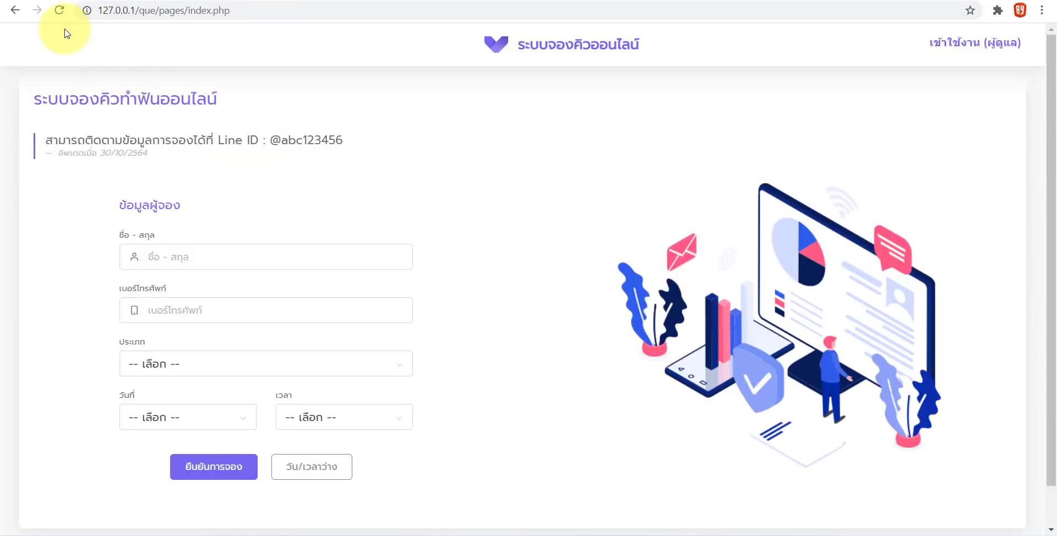
click(57, 17)
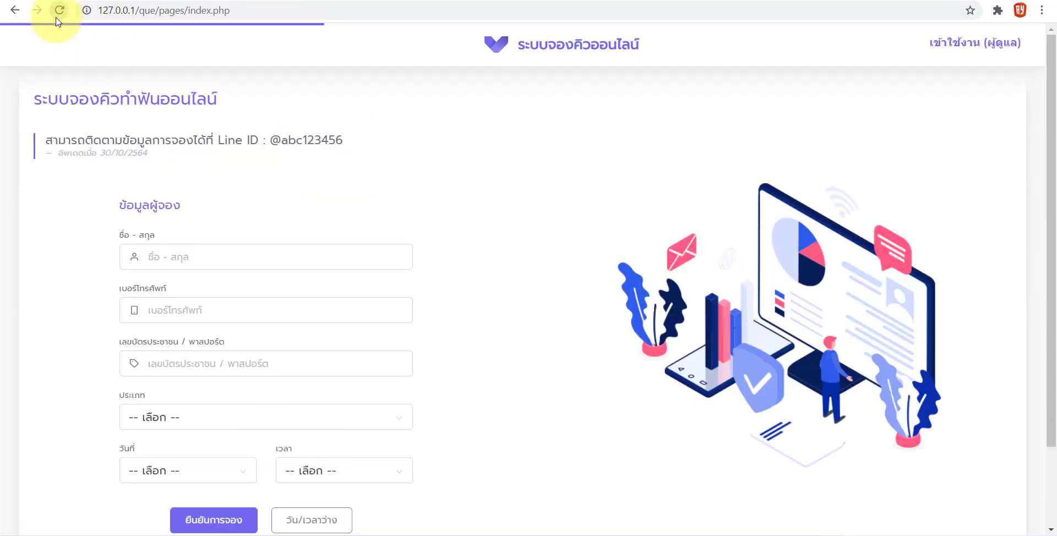
click(390, 1)
scroll(281, 352, down, 3)
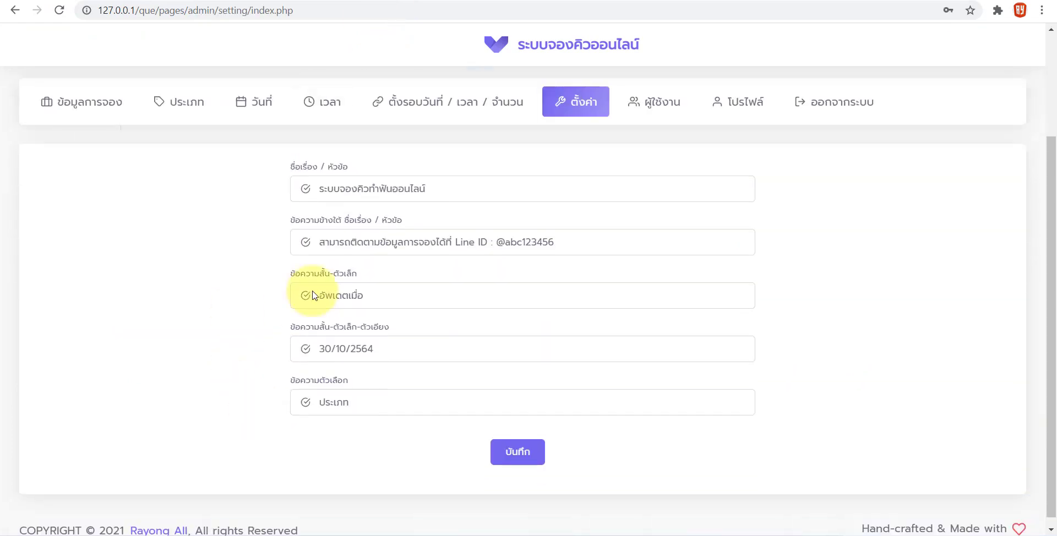
Append ร้านฟันดี to the site title, save, and confirm the new heading on the booking page
drag(326, 190, 424, 187)
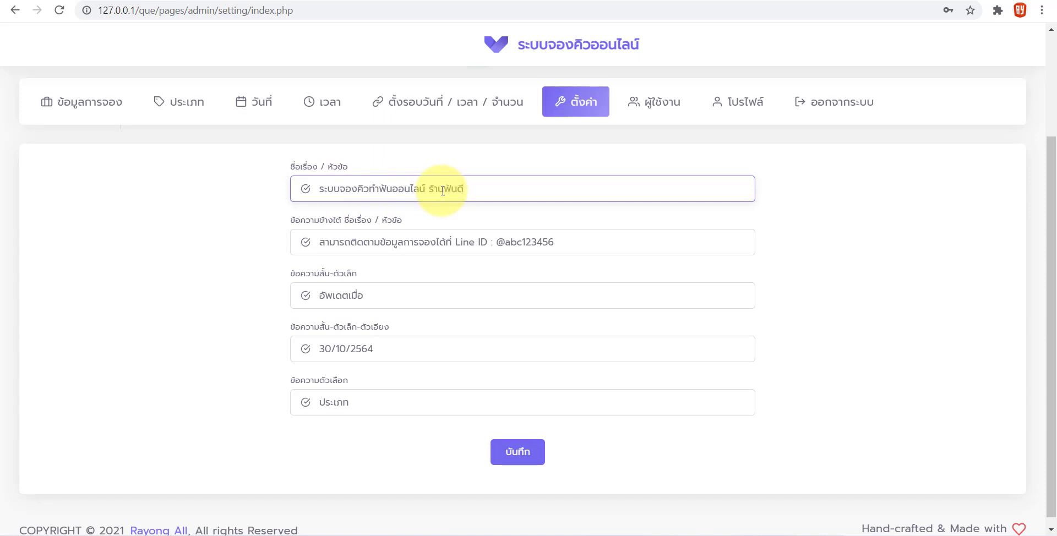
click(521, 451)
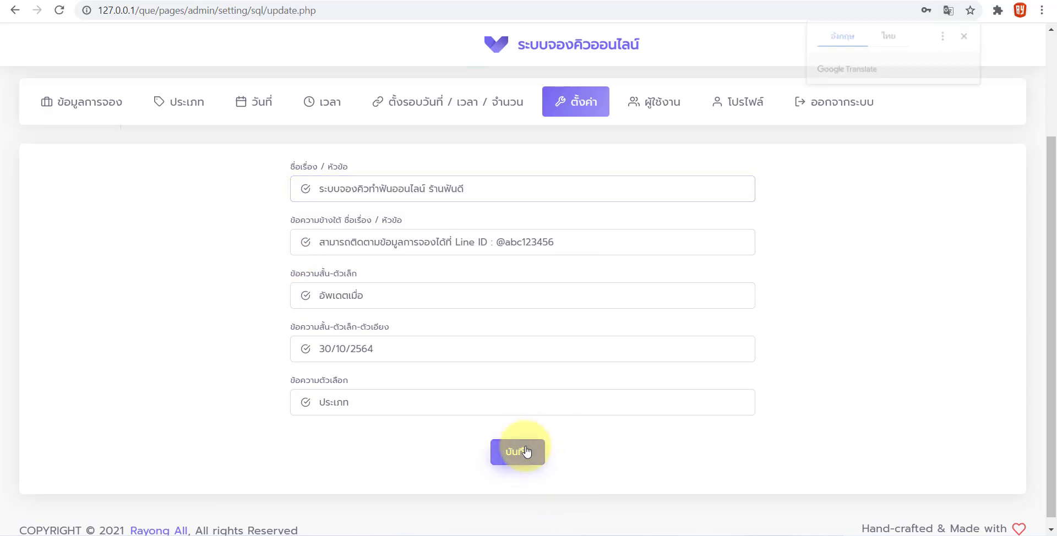
click(526, 338)
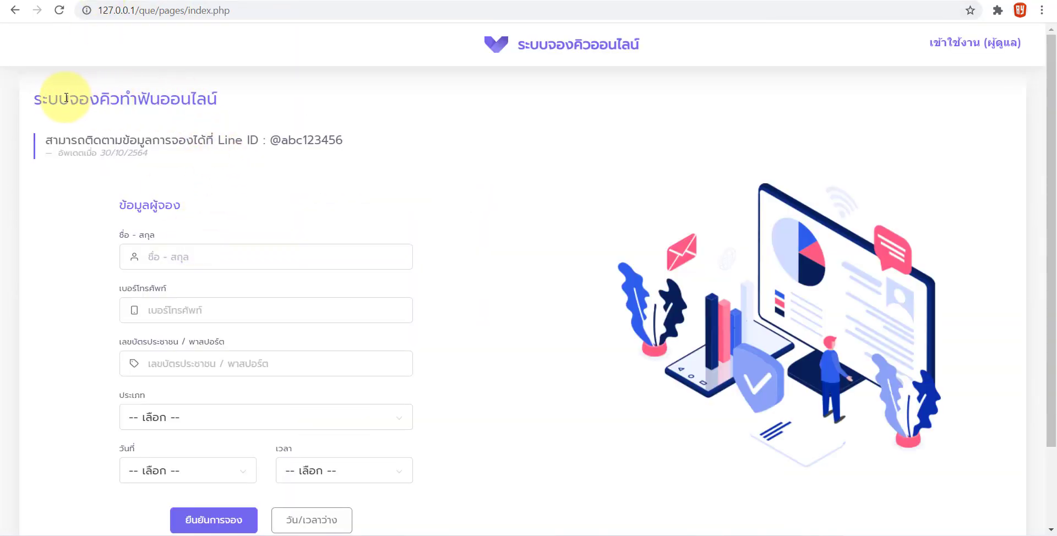
click(60, 11)
drag(220, 102, 270, 104)
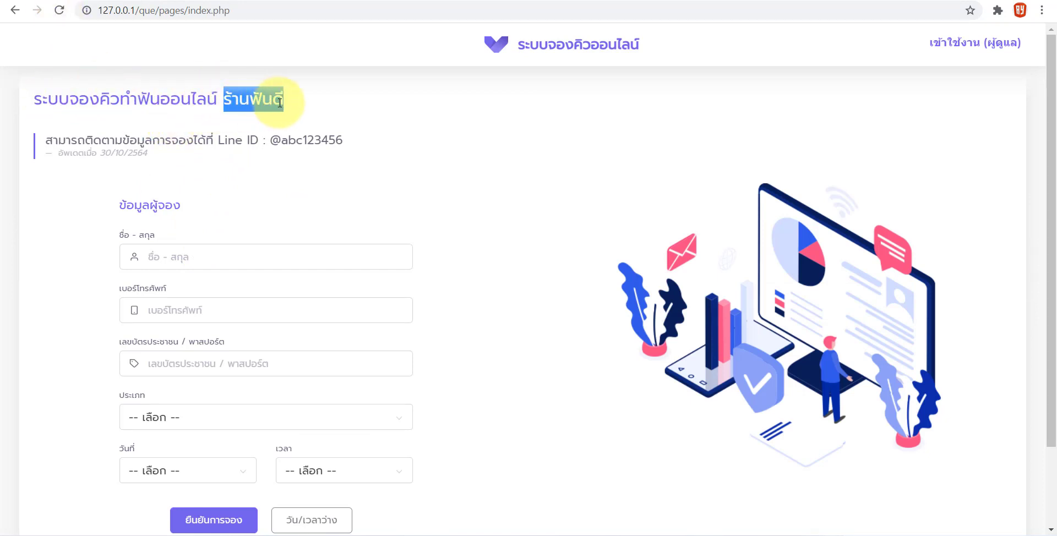
Return to admin and open the still-empty ข้อมูลการจอง booking list
click(265, 143)
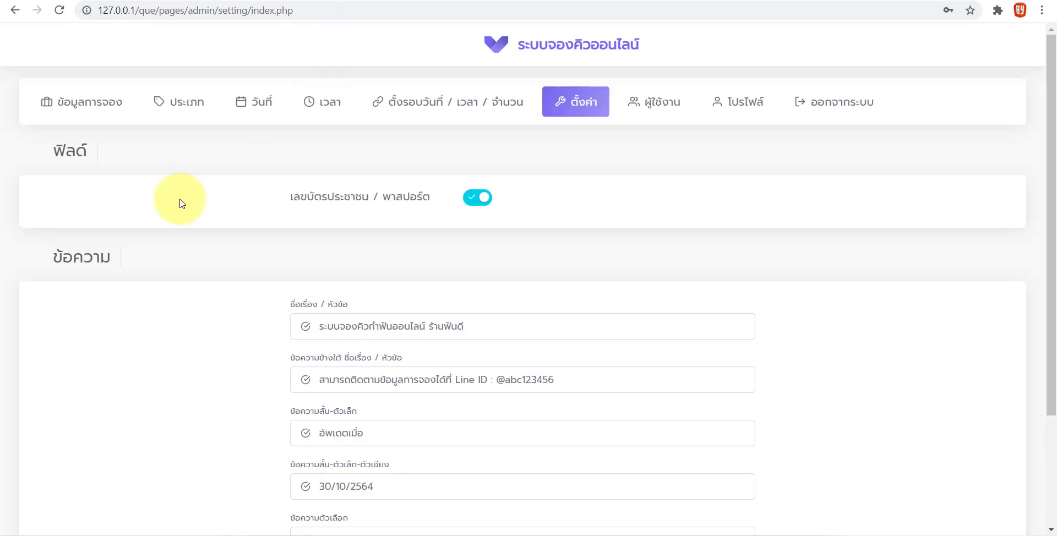
scroll(342, 358, down, 3)
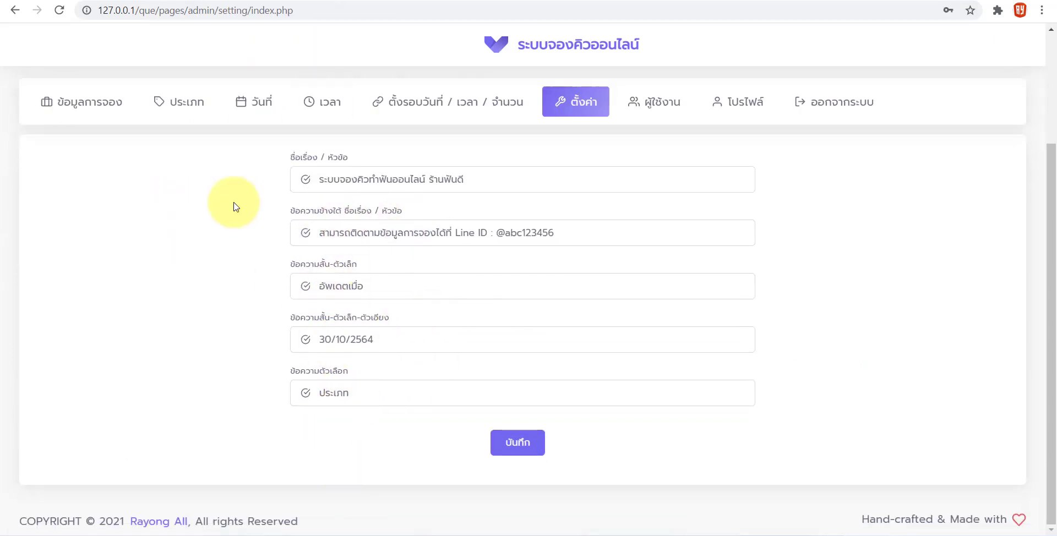
click(102, 113)
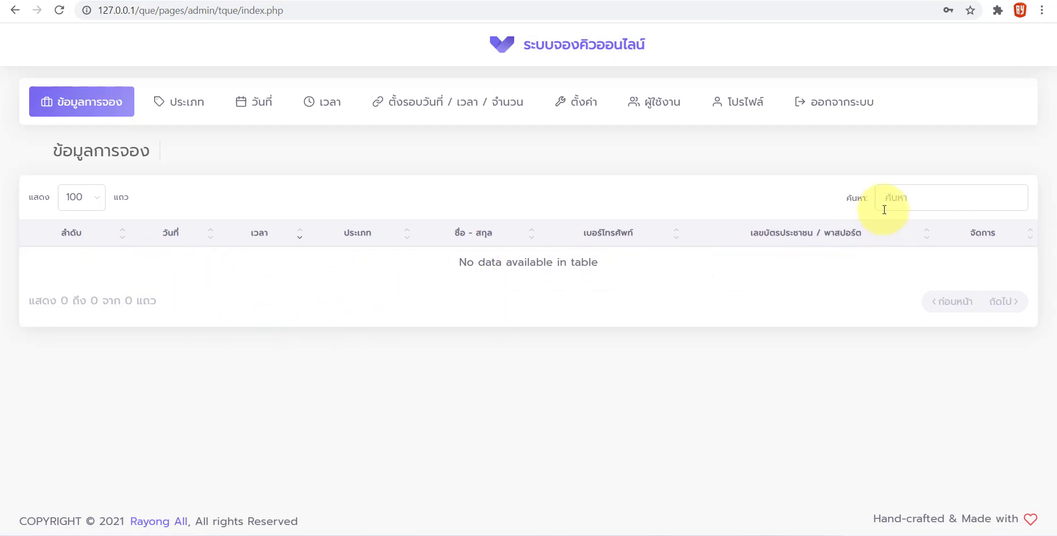
click(915, 198)
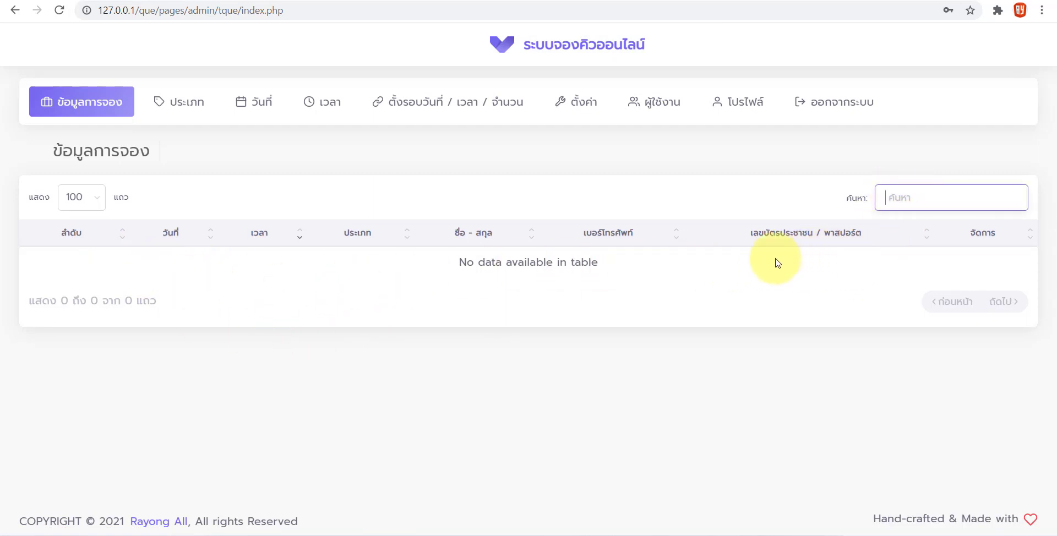
Delete the ขูดหินปูน service type from the ประเภท list
click(180, 102)
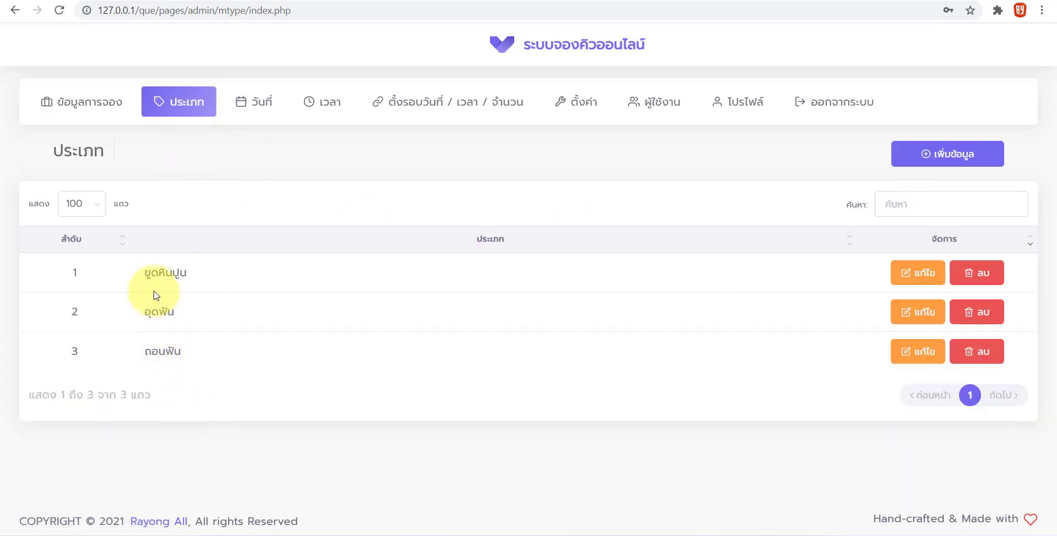
drag(146, 276, 177, 272)
drag(152, 312, 159, 312)
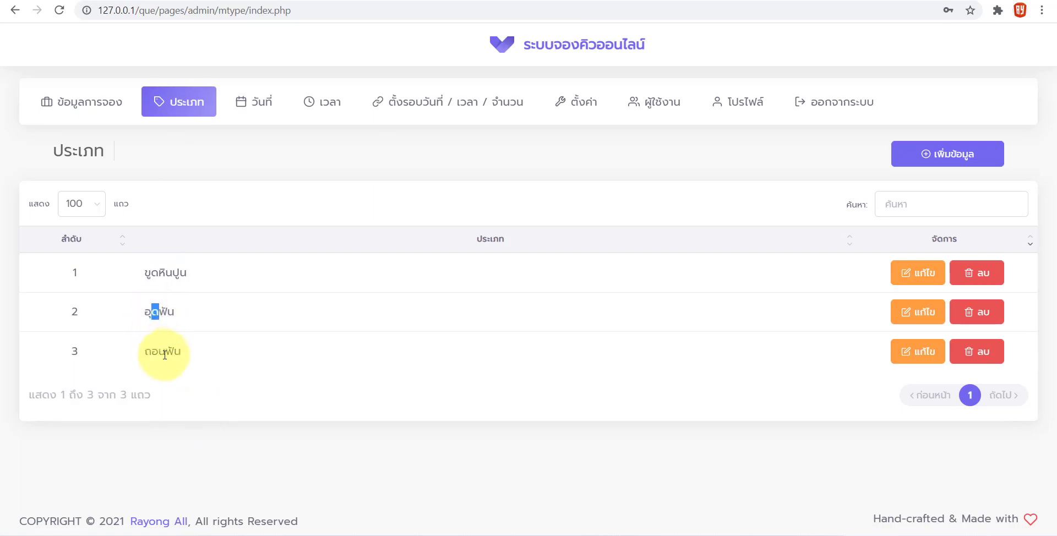
click(989, 273)
click(553, 340)
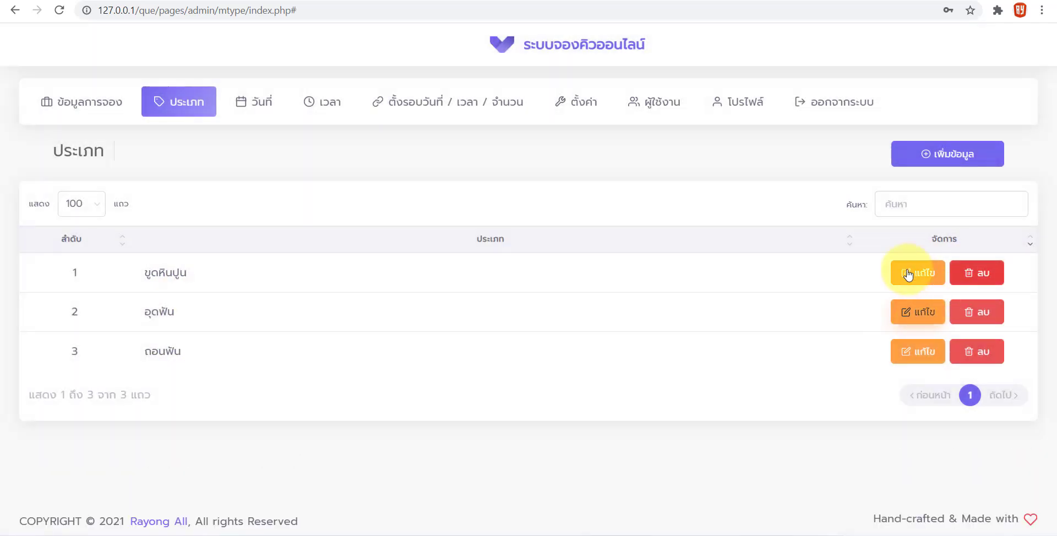
click(977, 273)
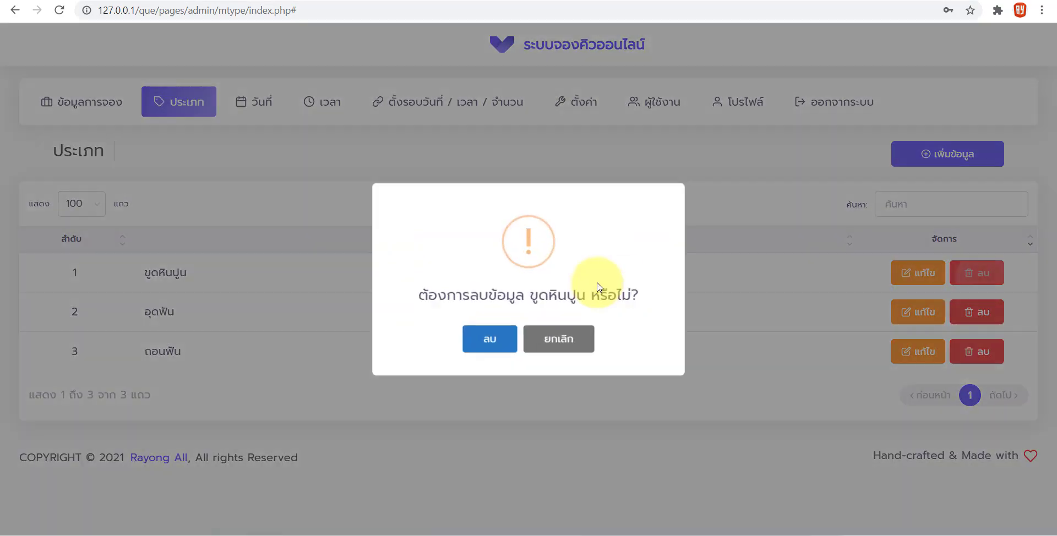
click(488, 337)
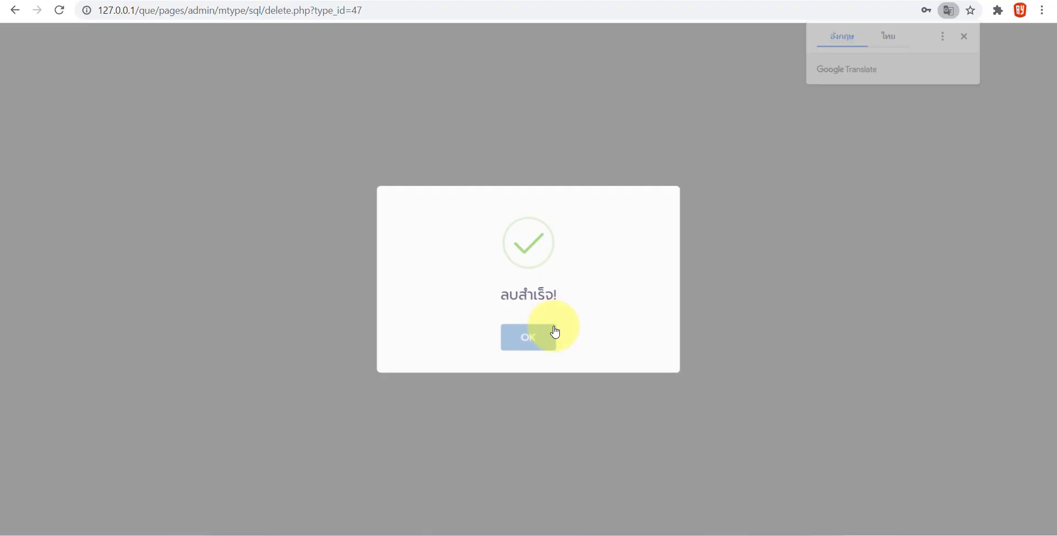
click(551, 335)
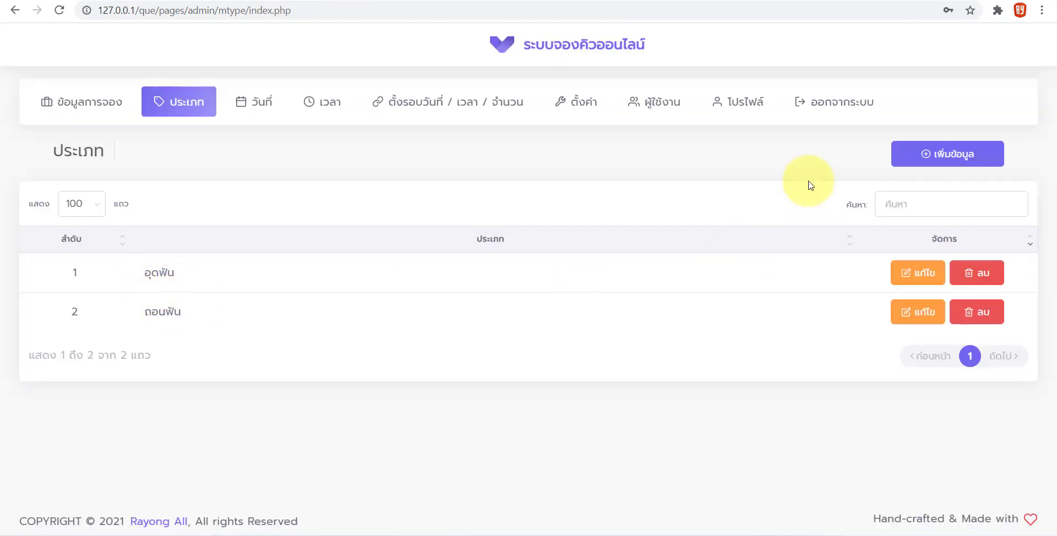
Add and save a new service type named ฟอกฟันขาว
click(894, 156)
click(466, 273)
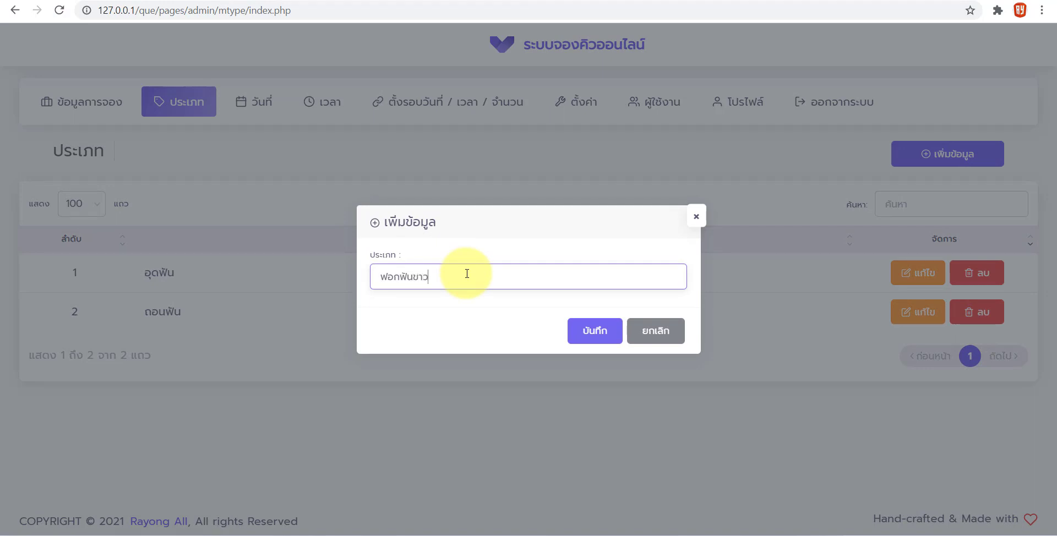
click(583, 331)
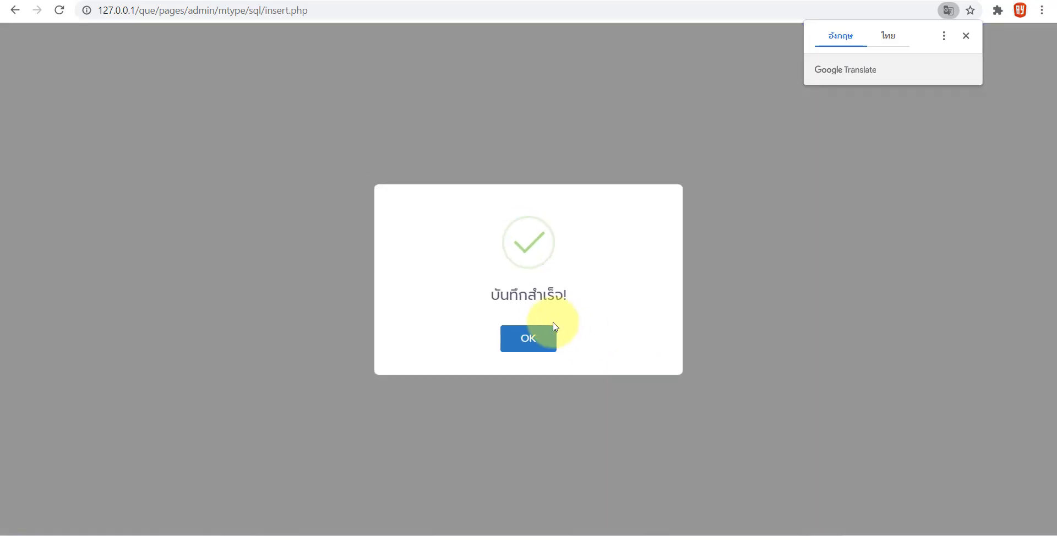
click(555, 328)
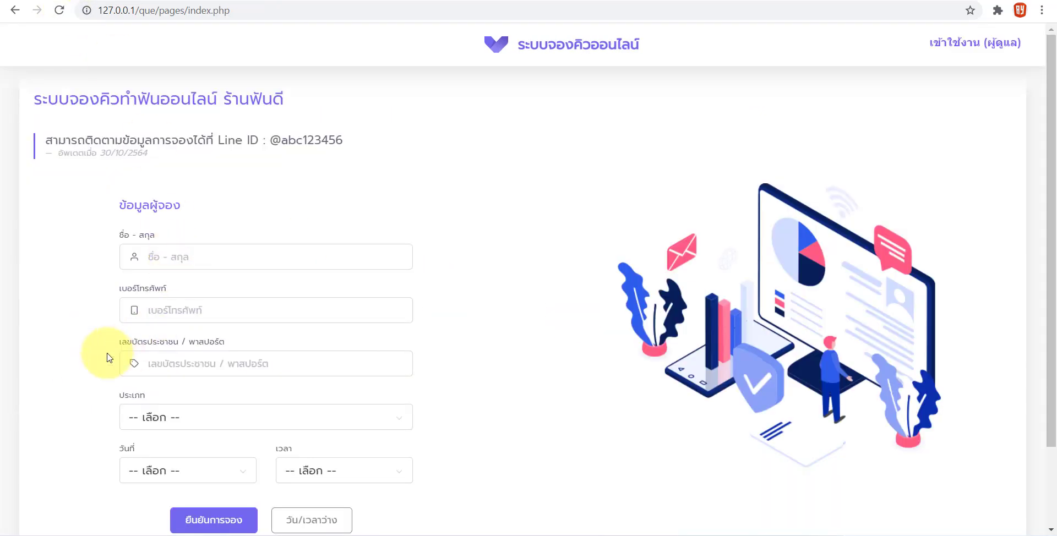
Reload the booking form to confirm ฟอกฟันขาว appears among the types, then open the admin วันที่ list
scroll(128, 359, down, 1)
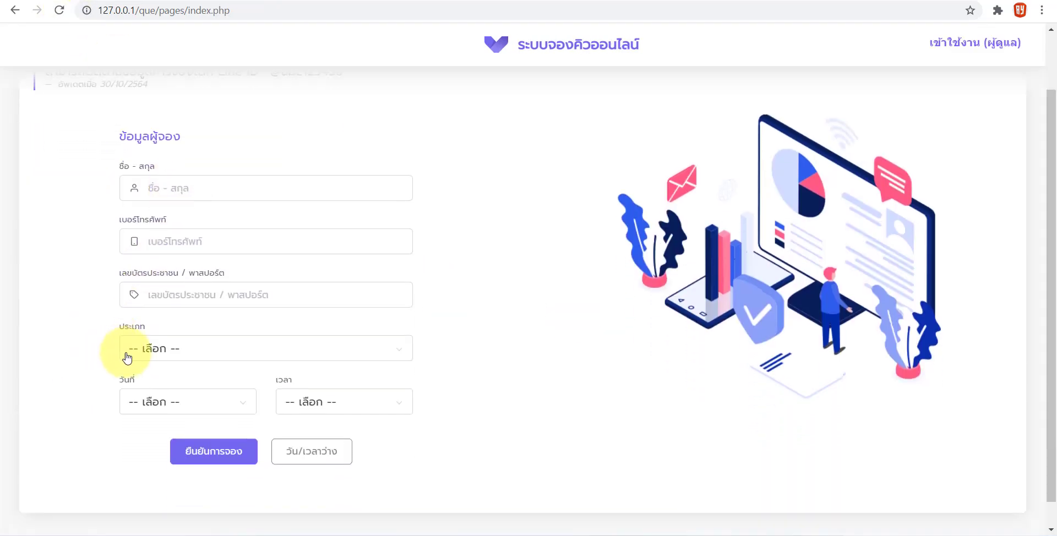
click(164, 353)
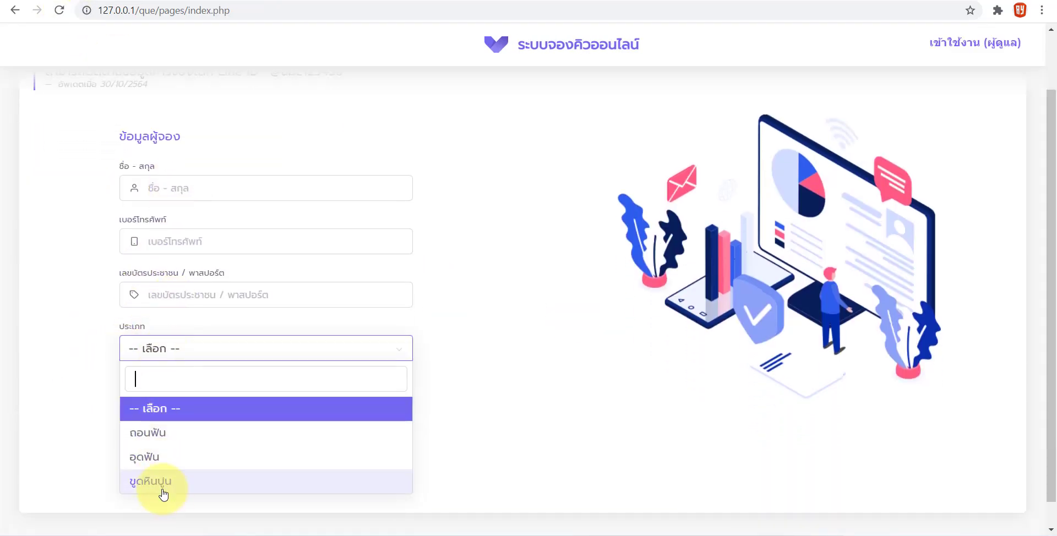
click(110, 401)
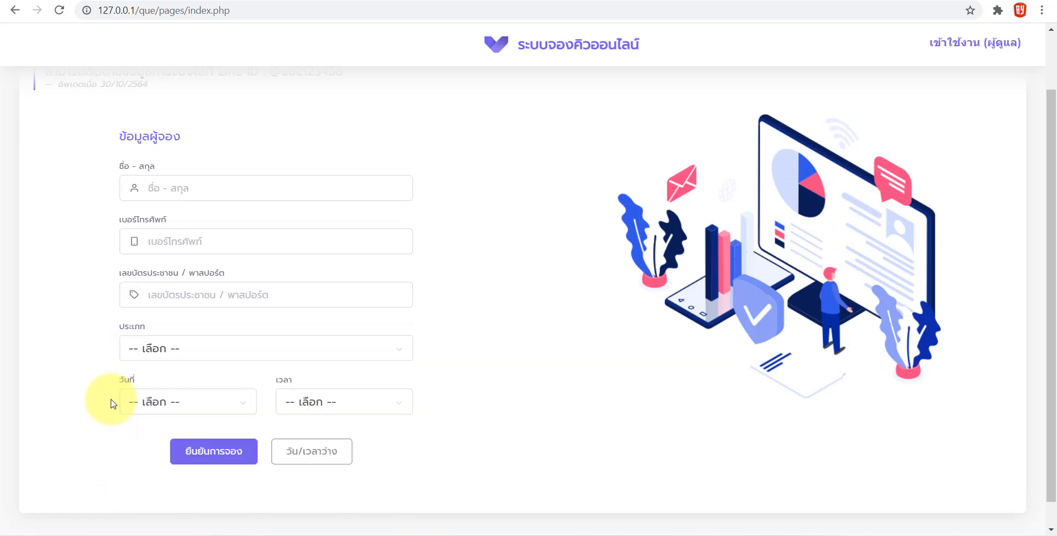
click(59, 10)
click(141, 347)
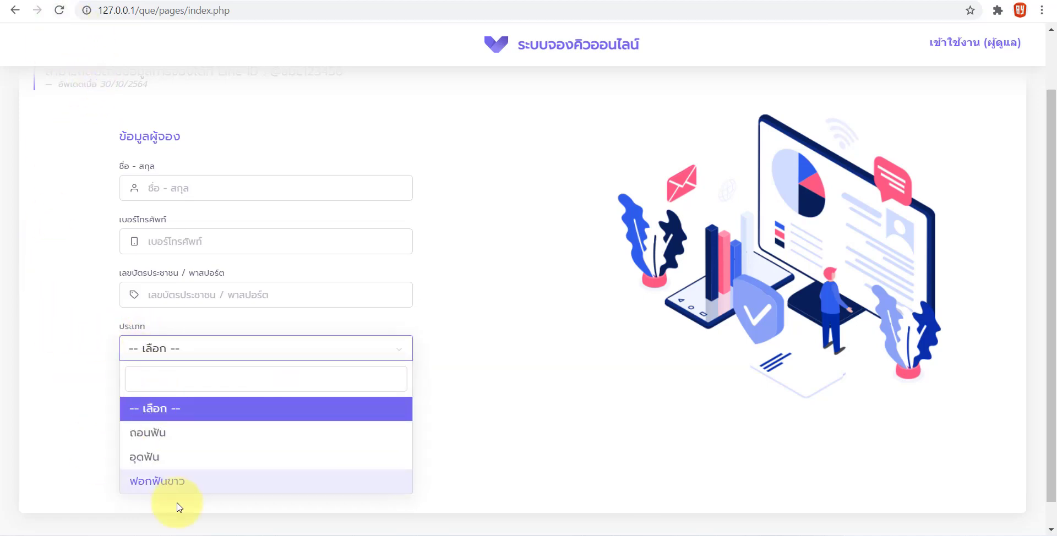
click(76, 385)
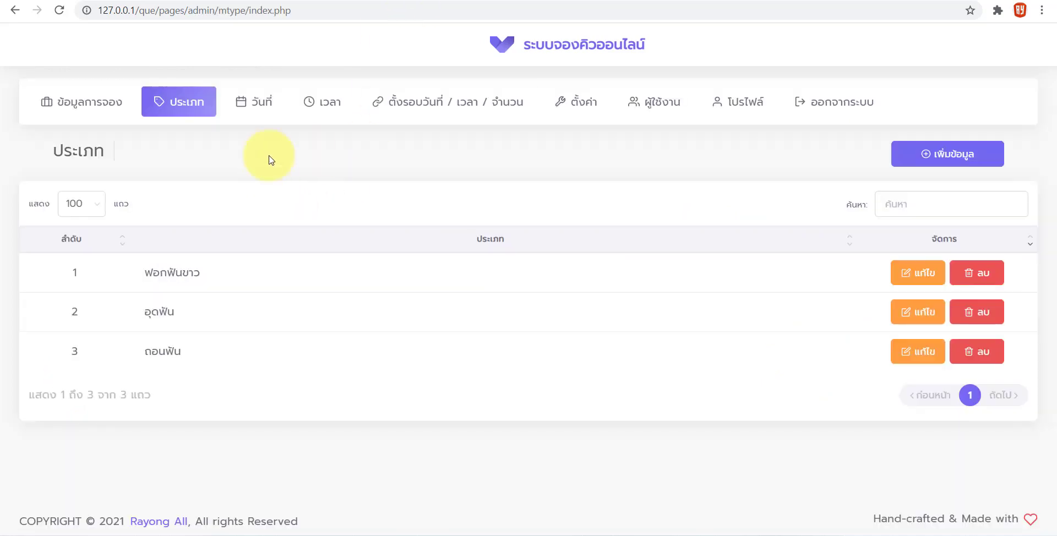
click(254, 116)
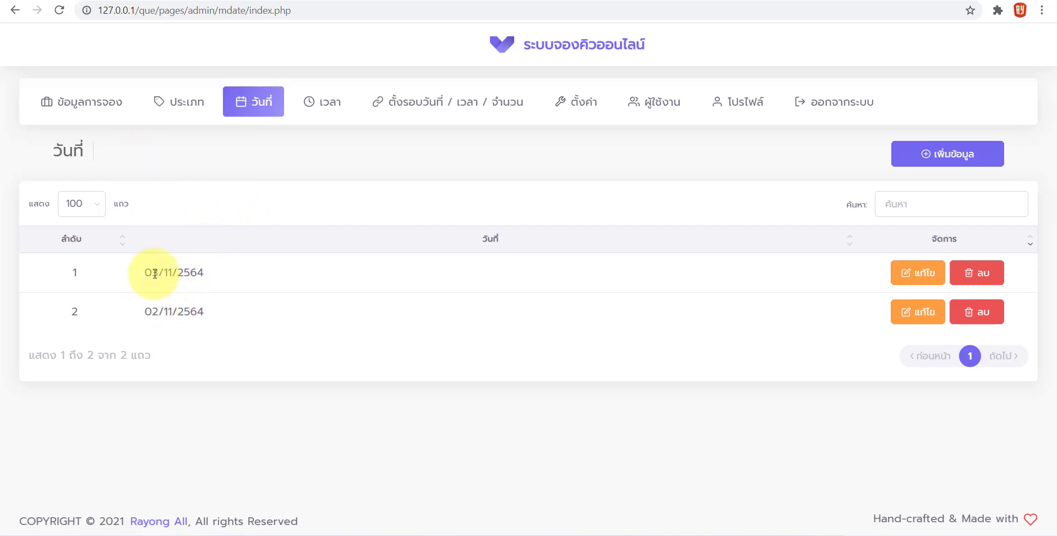
click(957, 157)
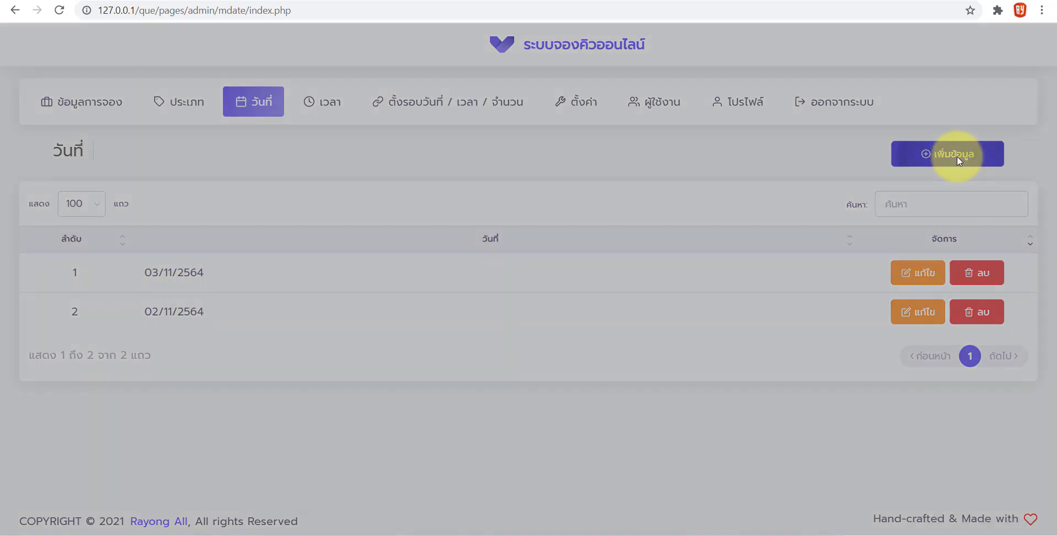
click(669, 277)
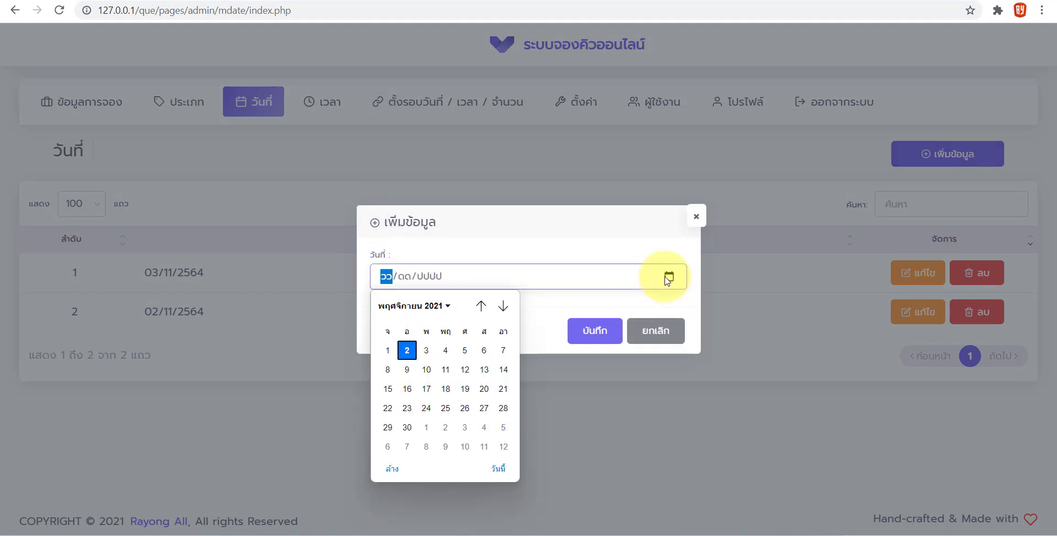
click(472, 357)
click(591, 331)
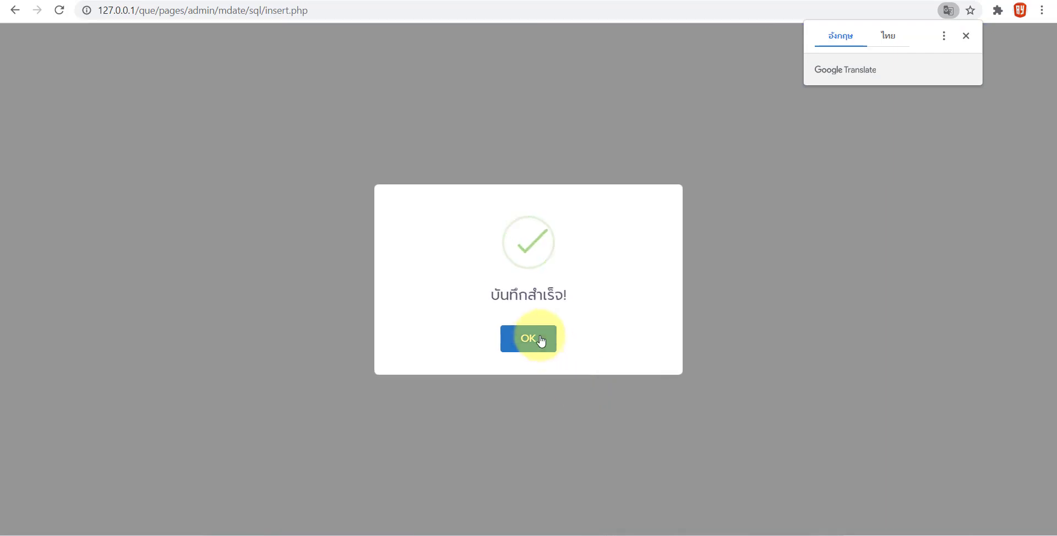
click(542, 341)
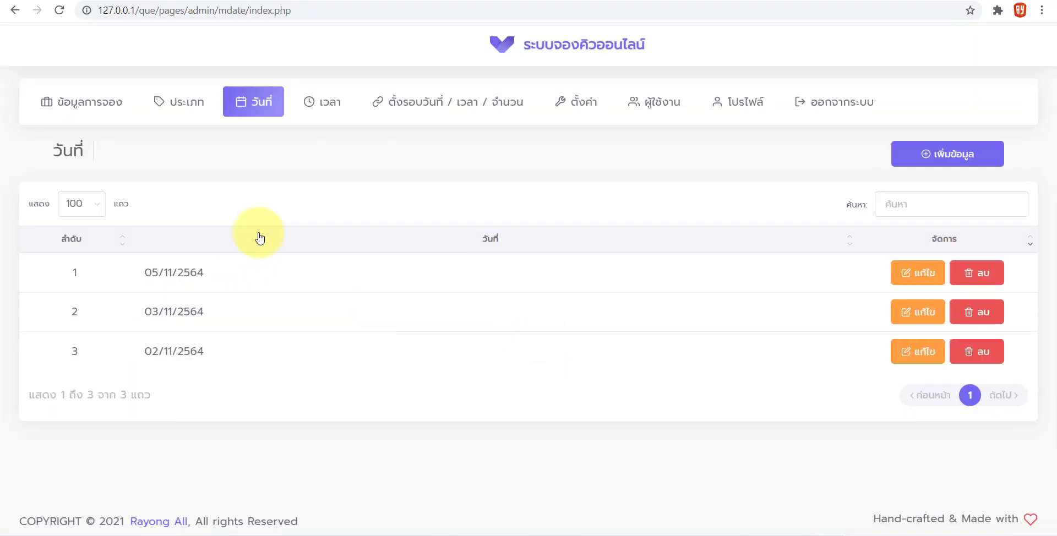
click(72, 1)
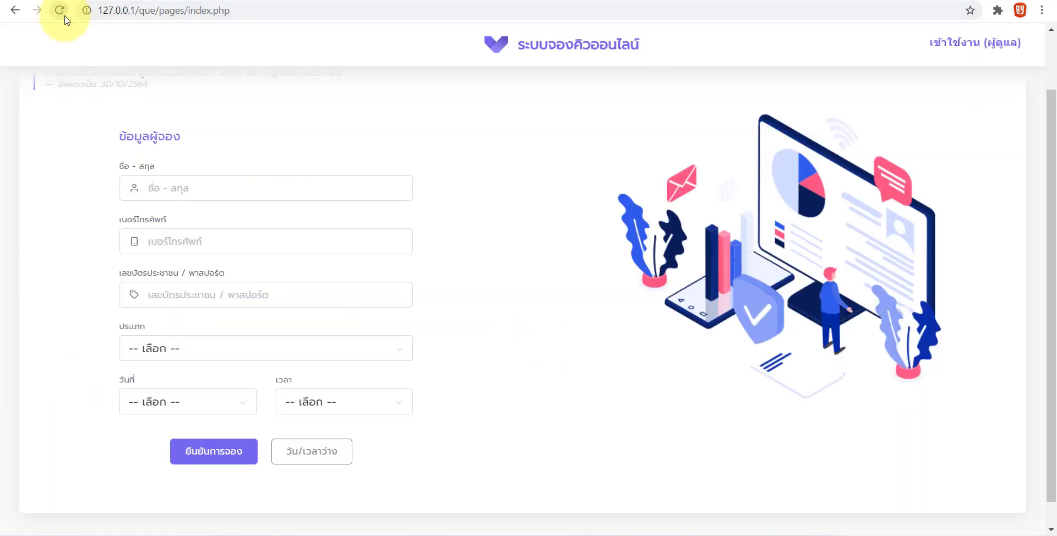
click(64, 18)
click(172, 401)
click(149, 461)
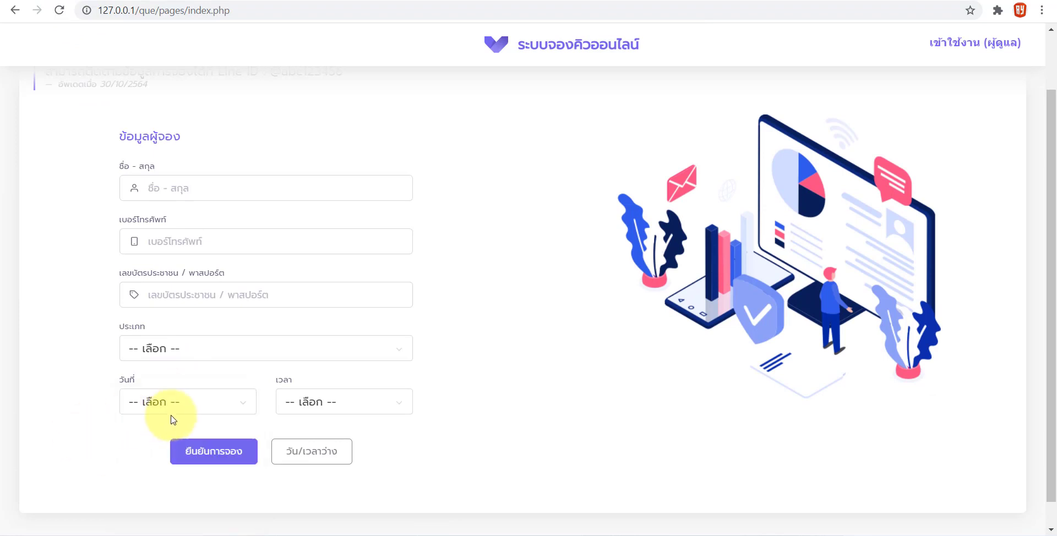
click(144, 407)
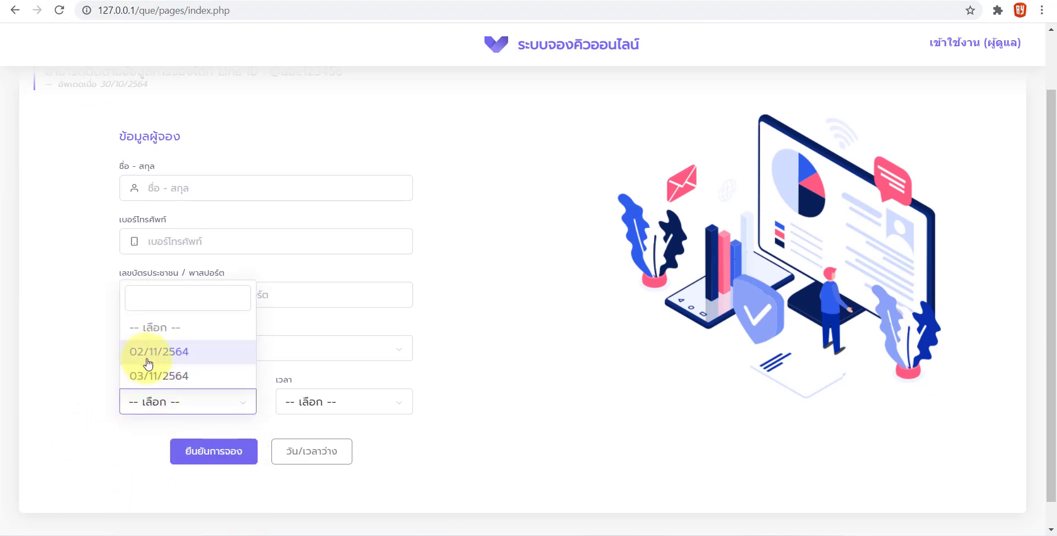
click(43, 326)
click(363, 1)
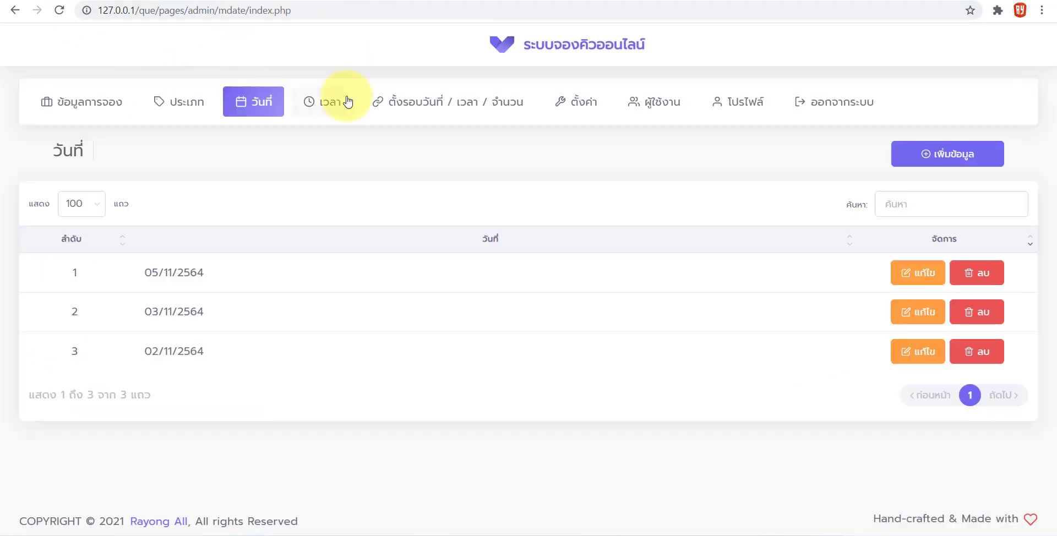
Add and save a 19:00 entry in the admin เวลา times list
click(325, 103)
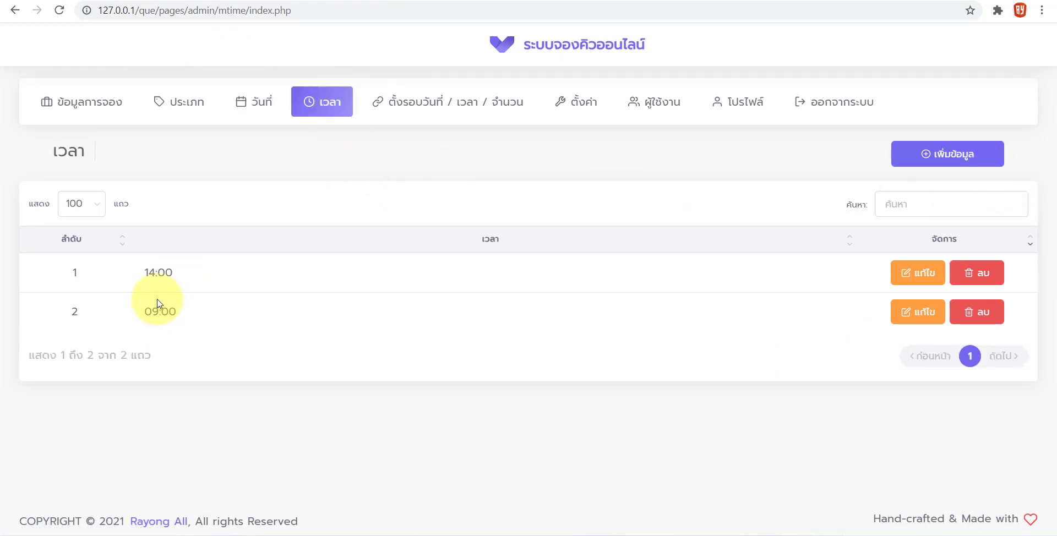
click(927, 161)
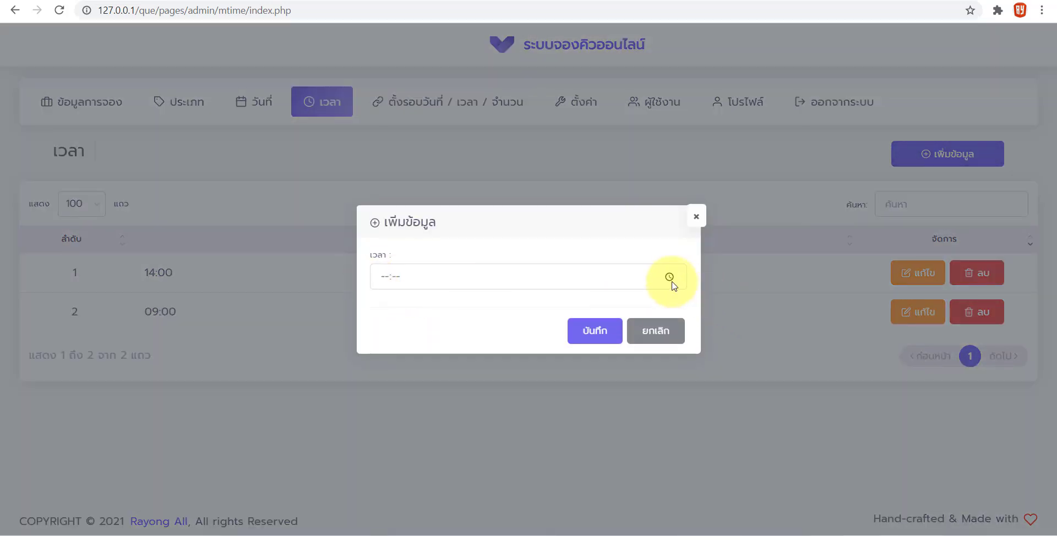
click(670, 279)
click(385, 277)
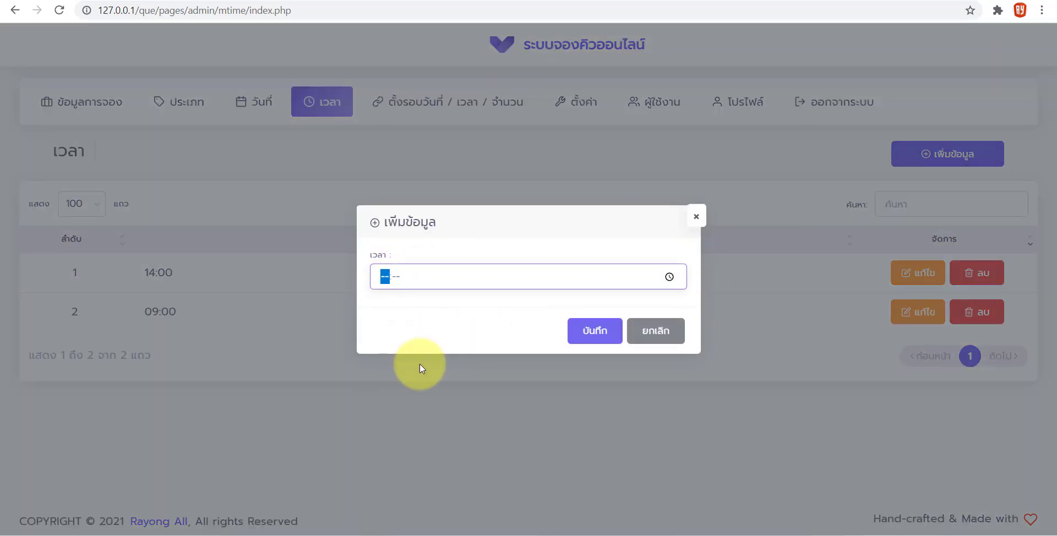
text(1900)
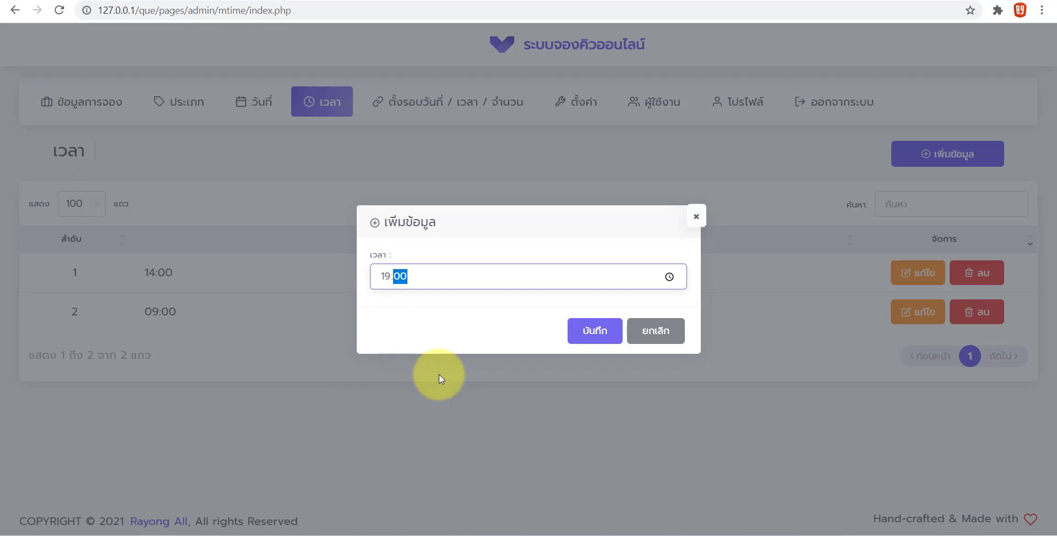
click(581, 341)
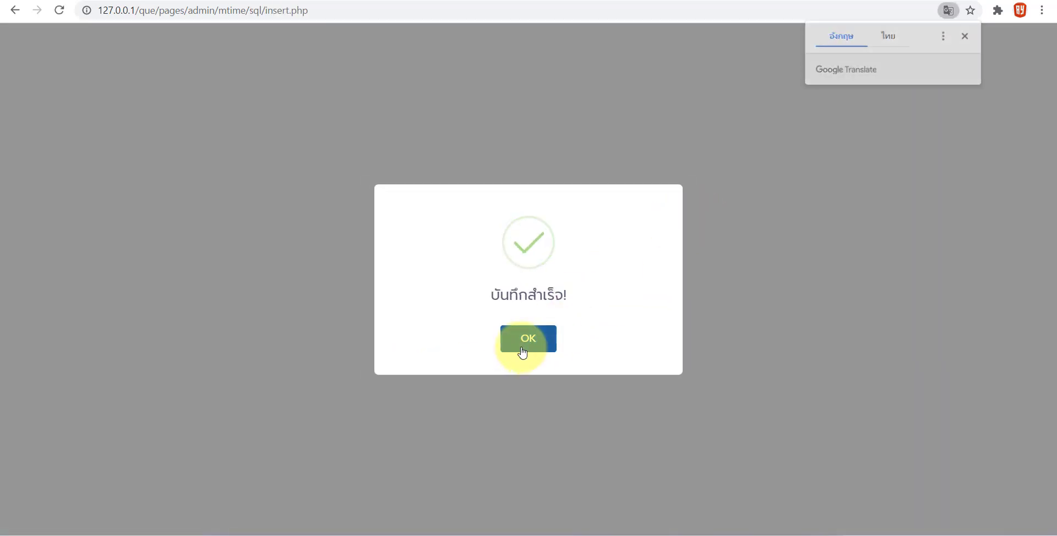
click(525, 346)
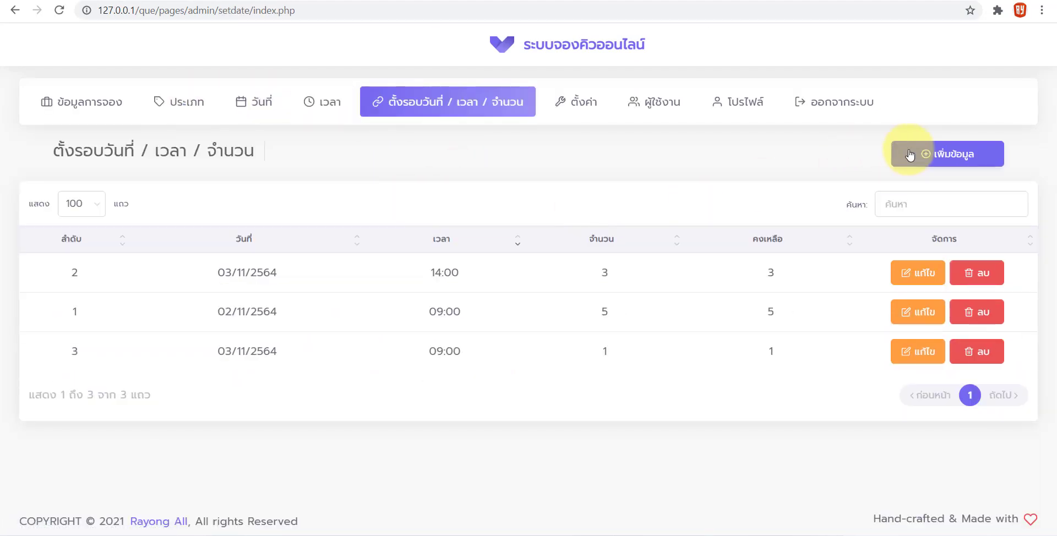
Add a booking round for 05/11/2564 at 19:00 with quantity 1
click(908, 150)
click(432, 217)
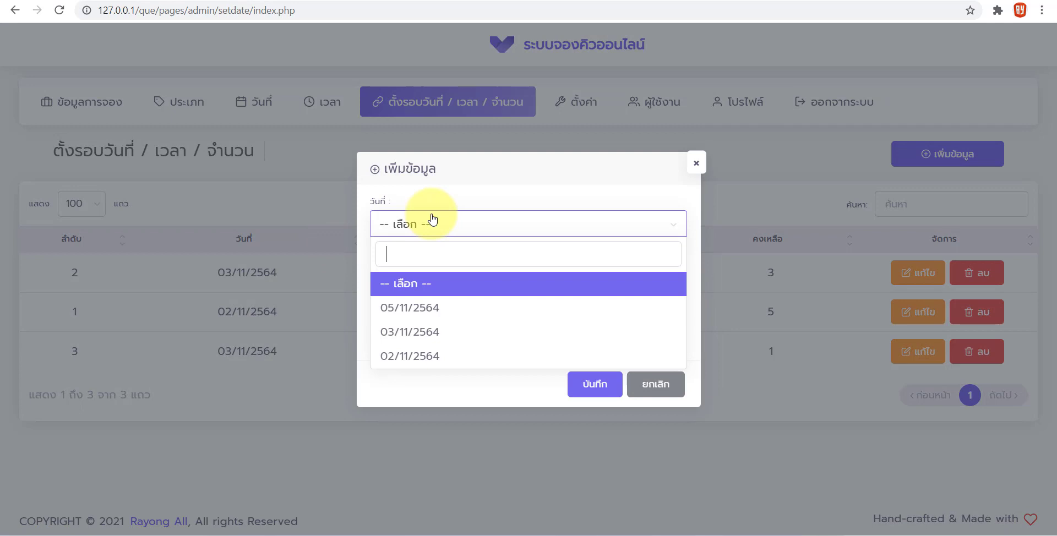
click(416, 309)
click(402, 276)
click(397, 361)
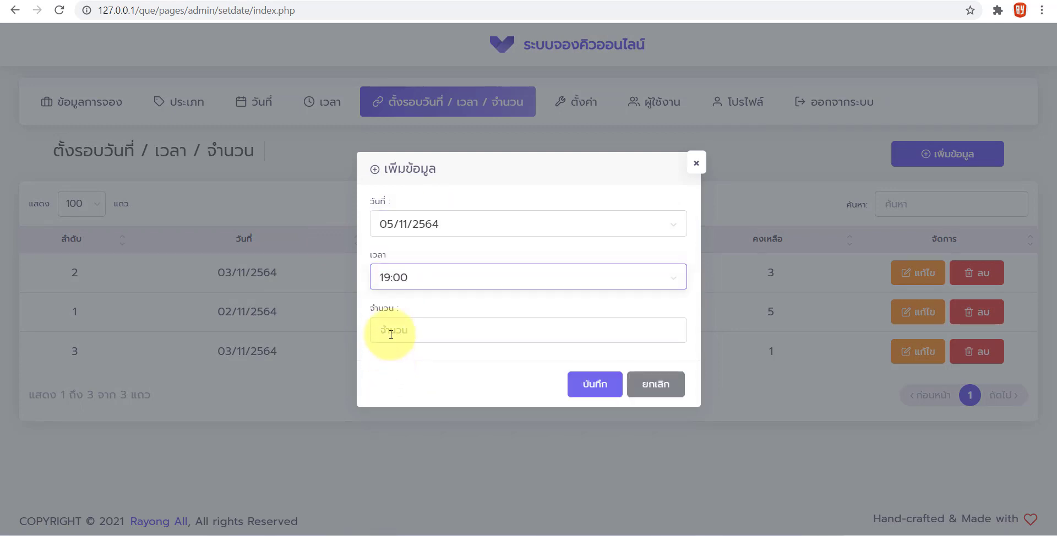
click(391, 333)
text(1)
click(587, 392)
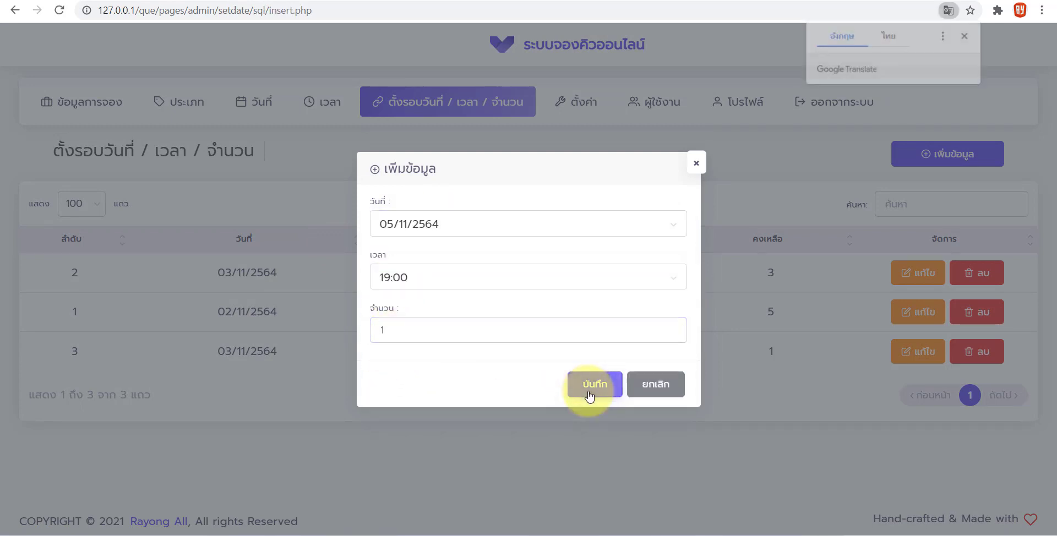
click(530, 337)
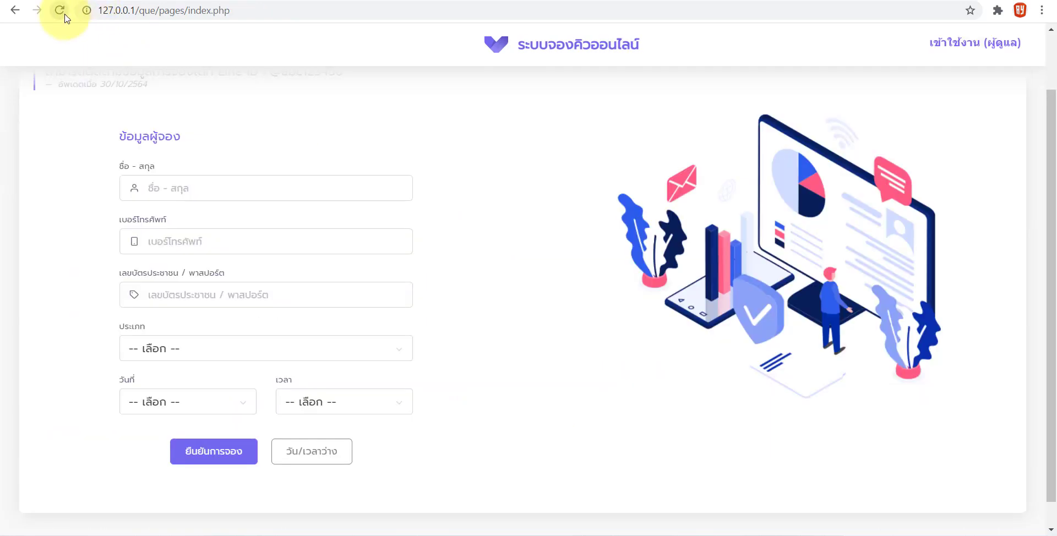
Reload the booking form and select date 05/11/2564 and time 19:00:00
click(59, 10)
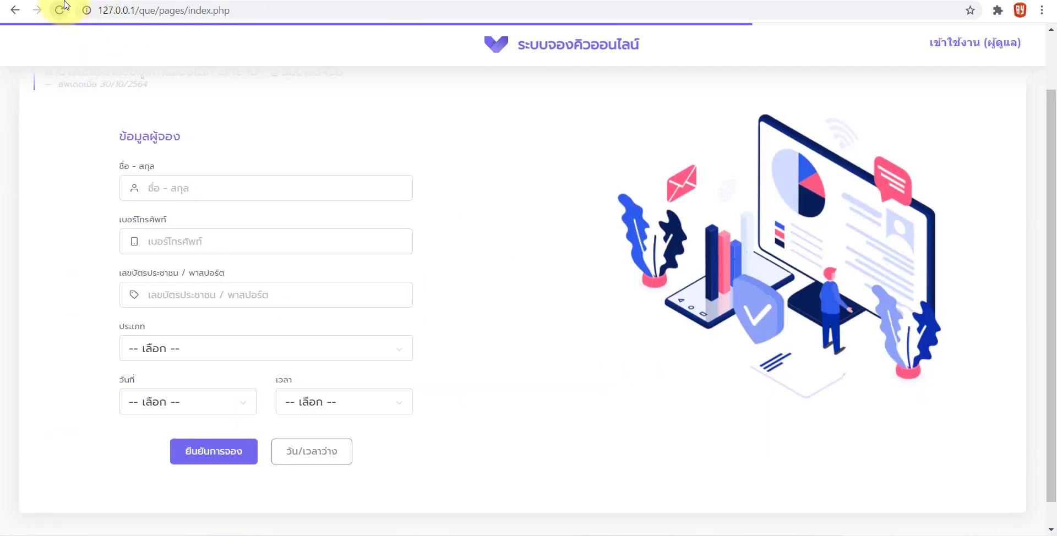
click(176, 399)
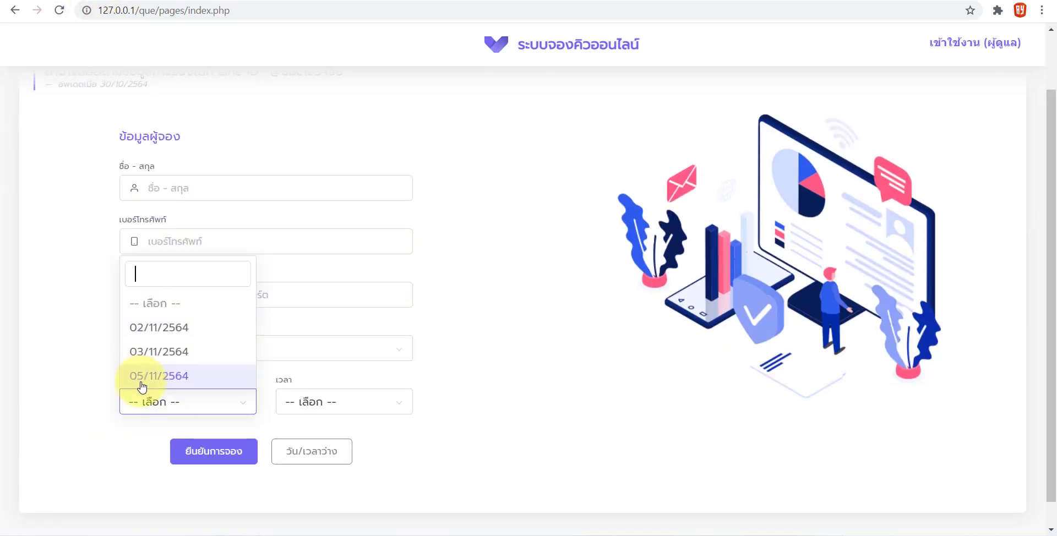
click(158, 380)
click(309, 411)
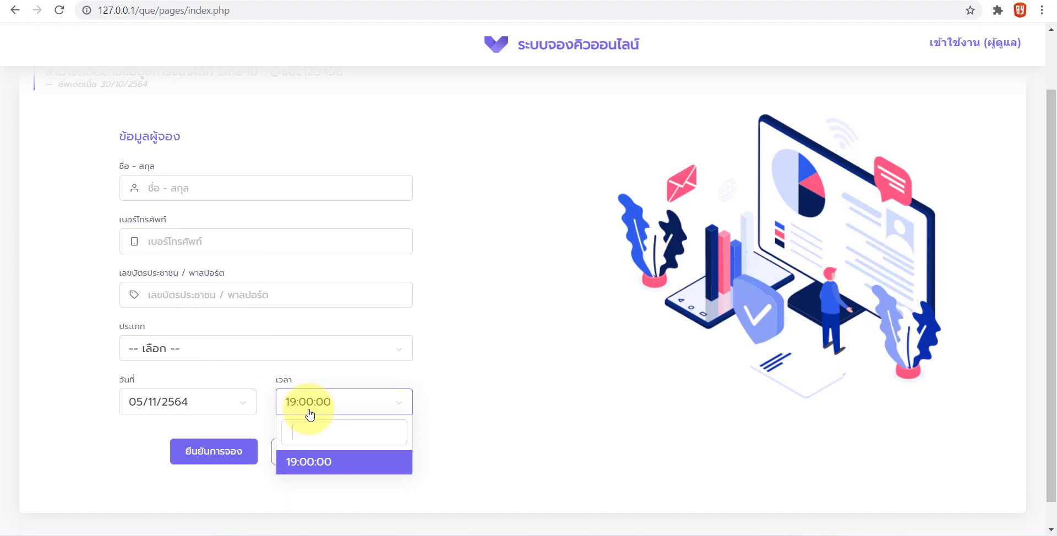
click(309, 462)
click(303, 418)
click(306, 461)
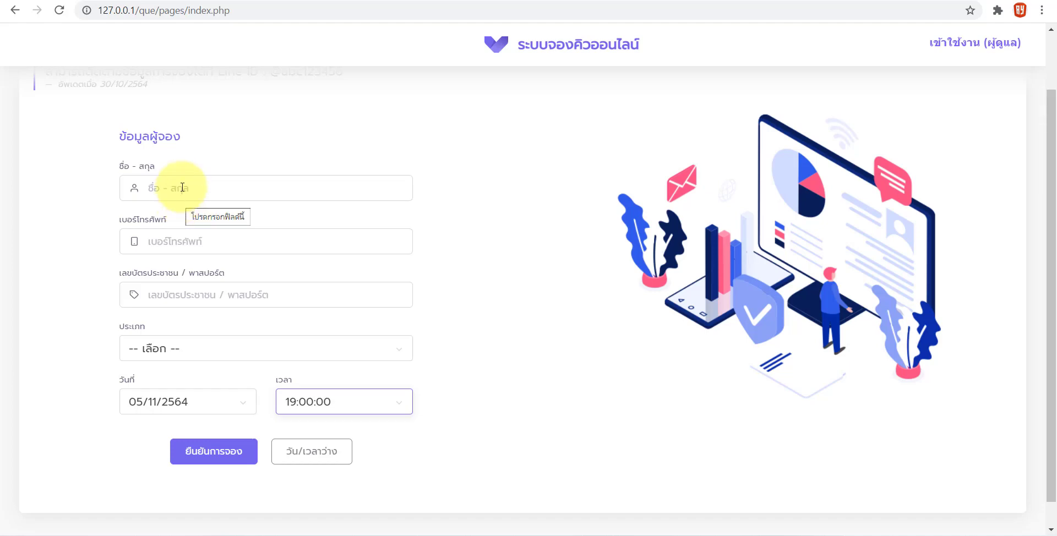
Fill in the booker's name, phone number and ID number on the booking form
click(182, 187)
text(ห)
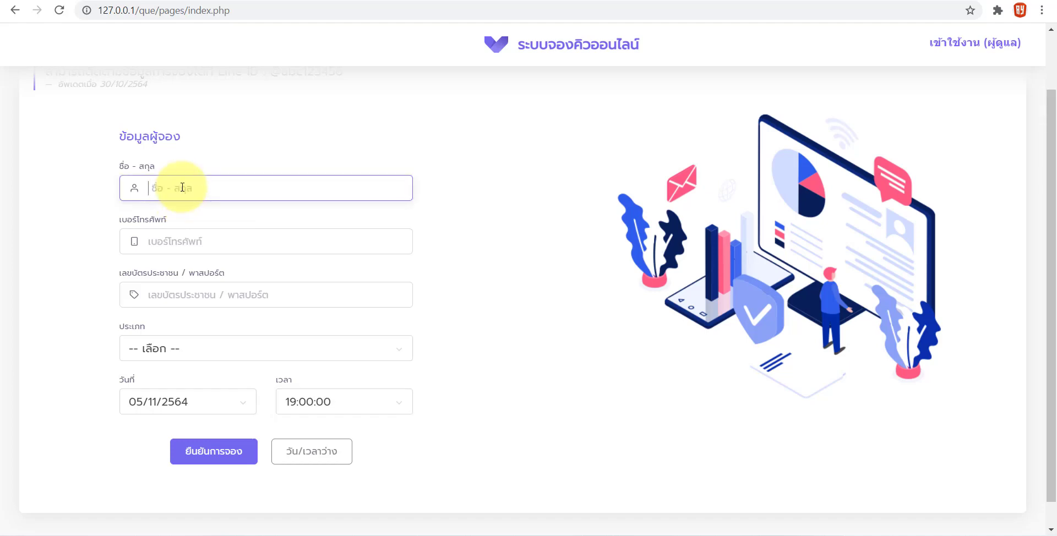
click(198, 240)
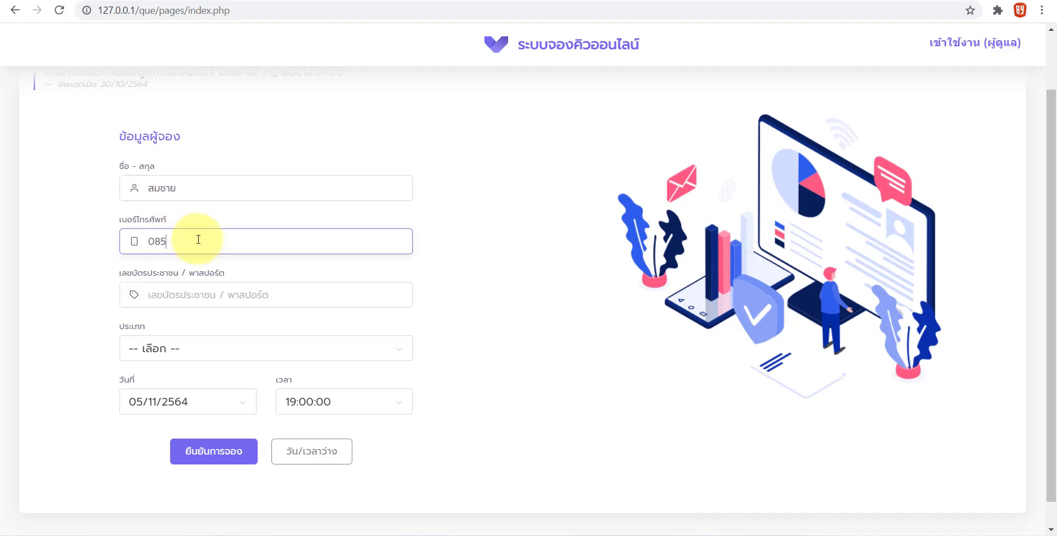
click(208, 289)
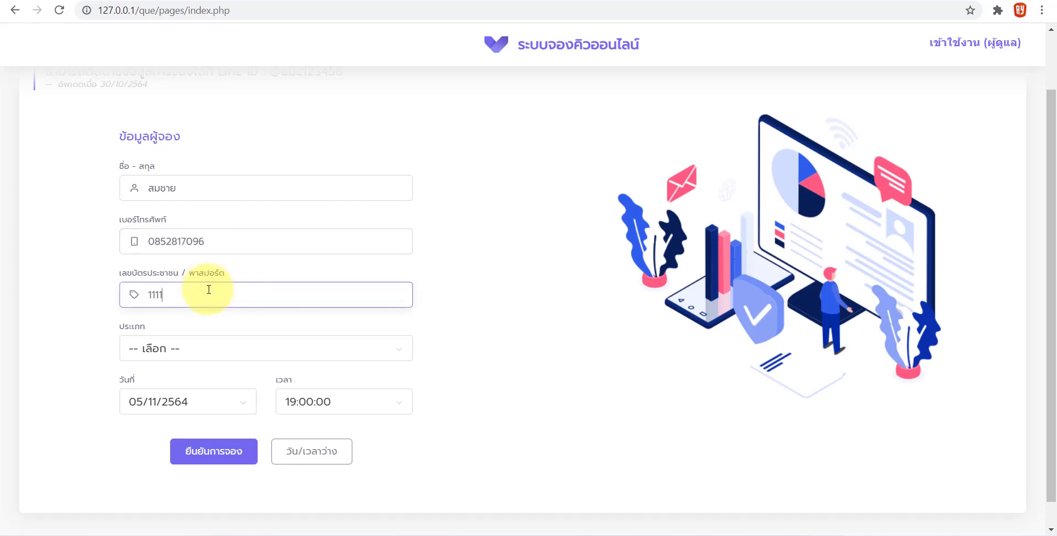
text(1111111111111)
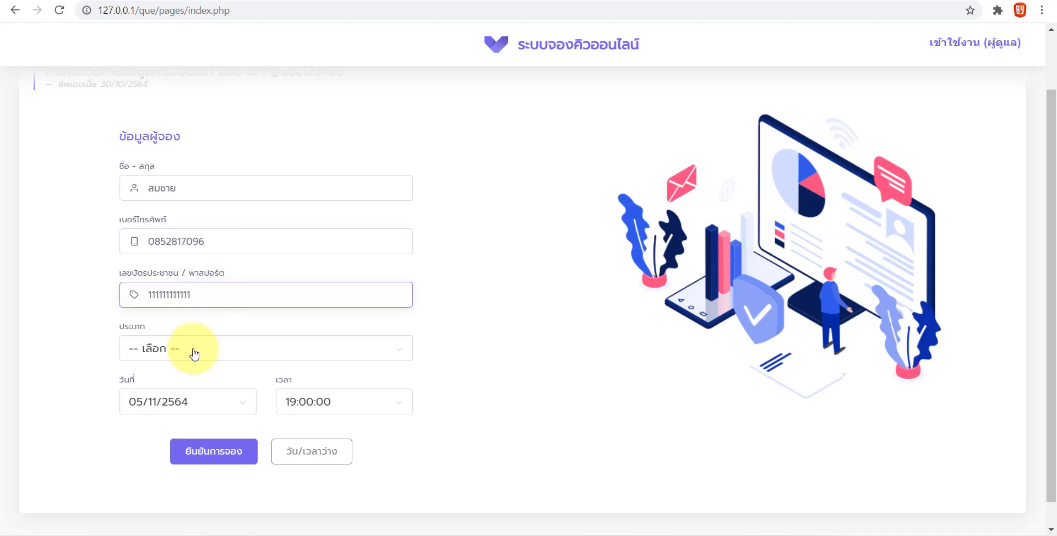
Choose ฟอกฟันขาว as the type, keep 19:00:00, and submit the booking
click(196, 351)
click(157, 481)
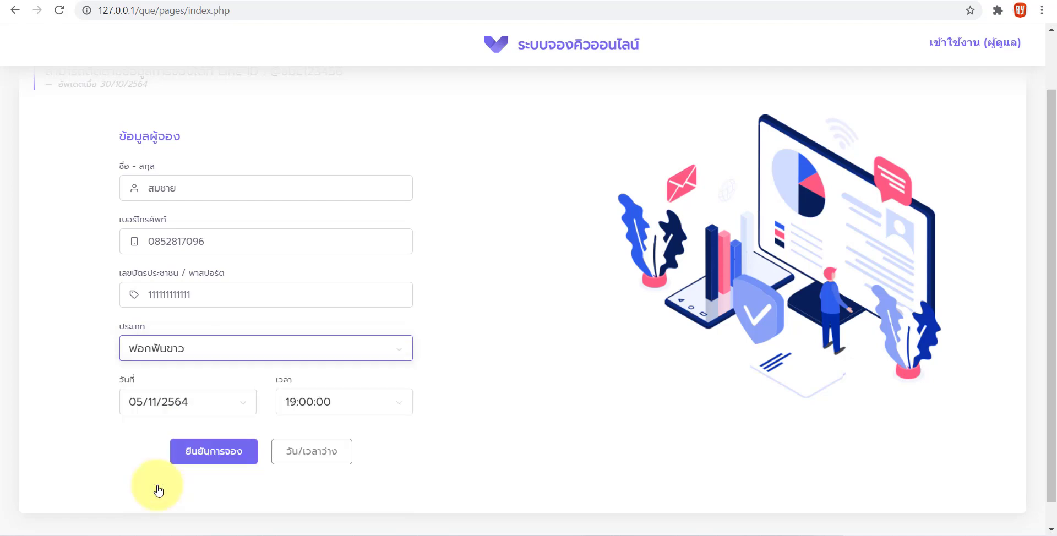
click(282, 405)
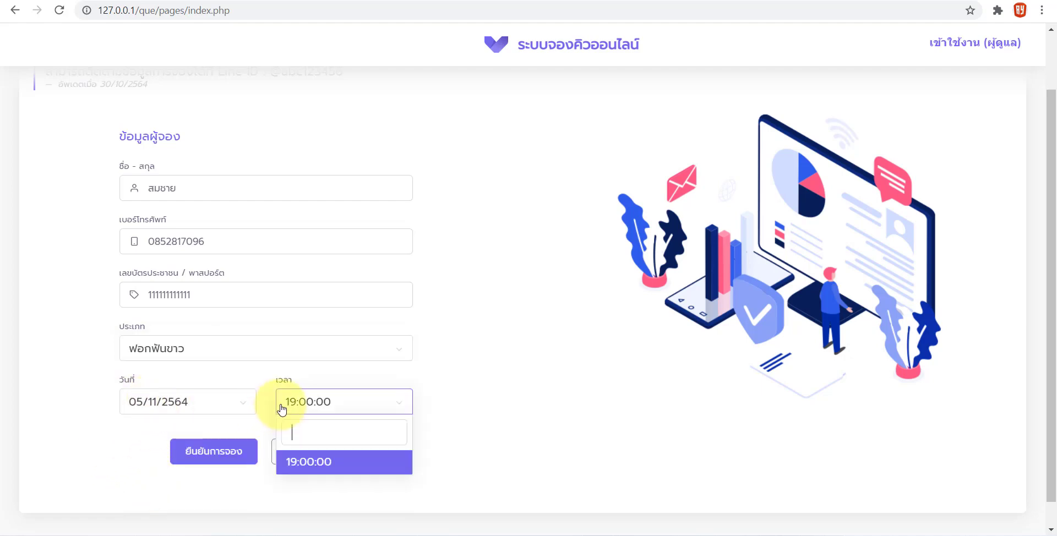
click(303, 468)
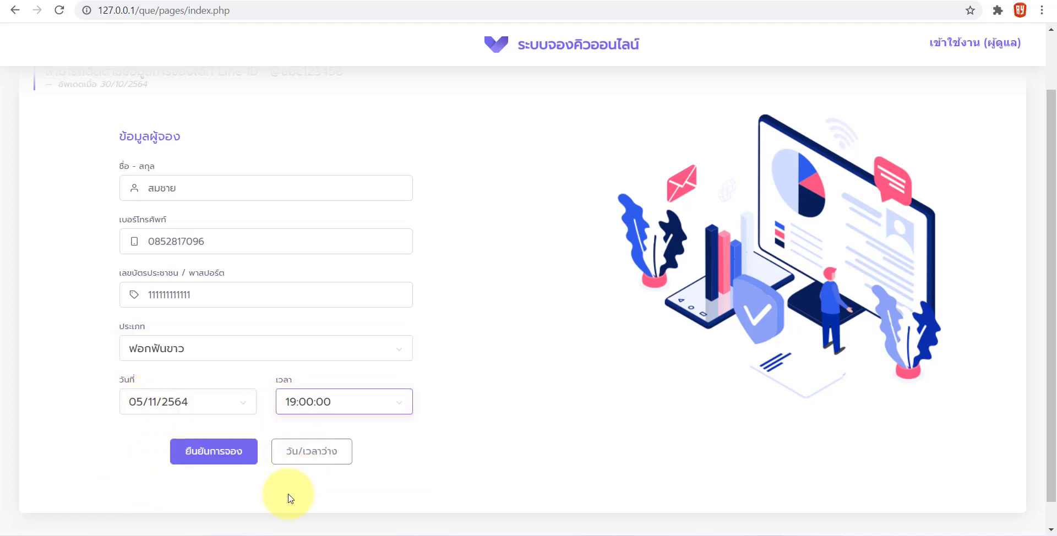
click(215, 452)
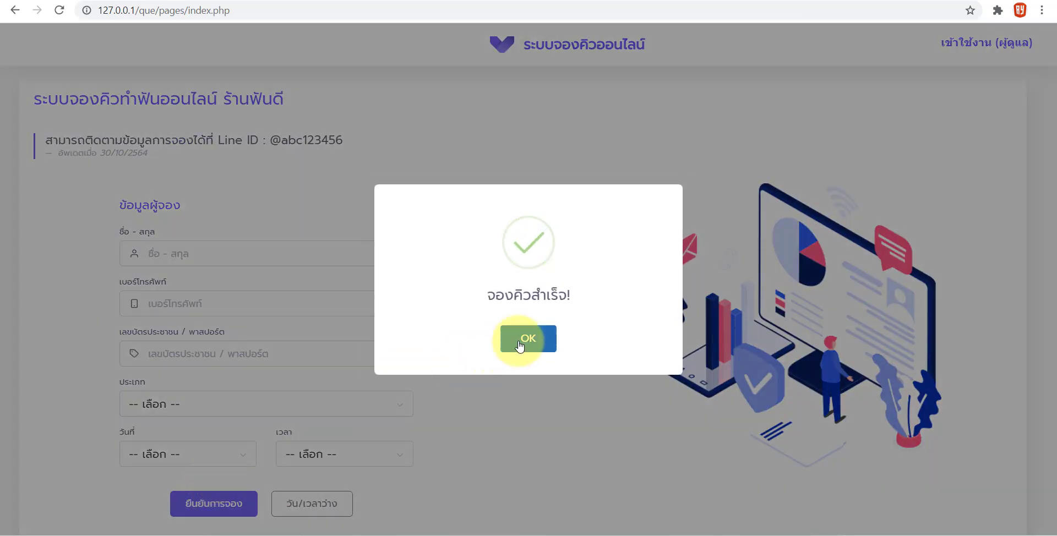
click(520, 337)
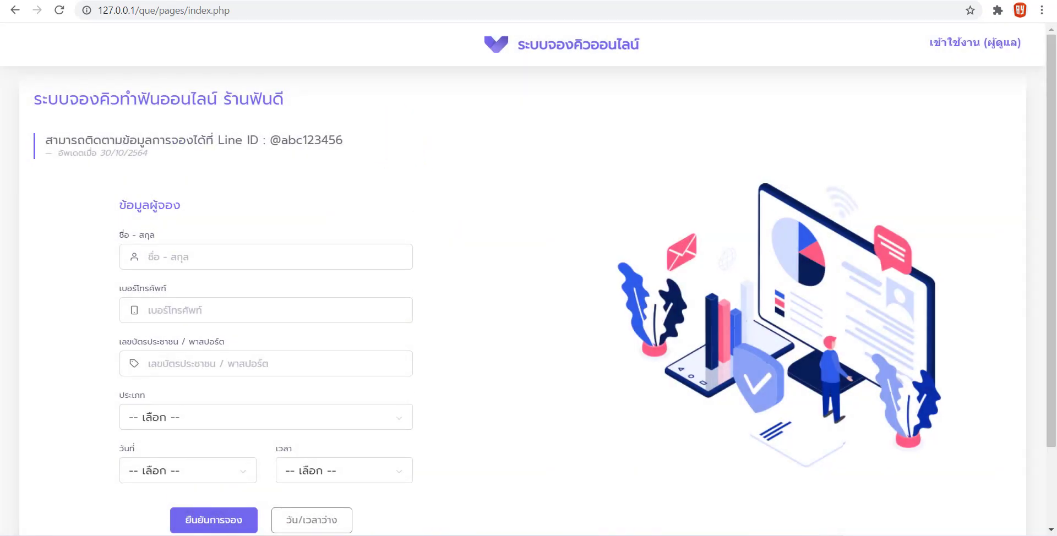
In the admin bookings list, check the test booking's date 05/11/2564, booker details and ID
key(ctrl+Tab)
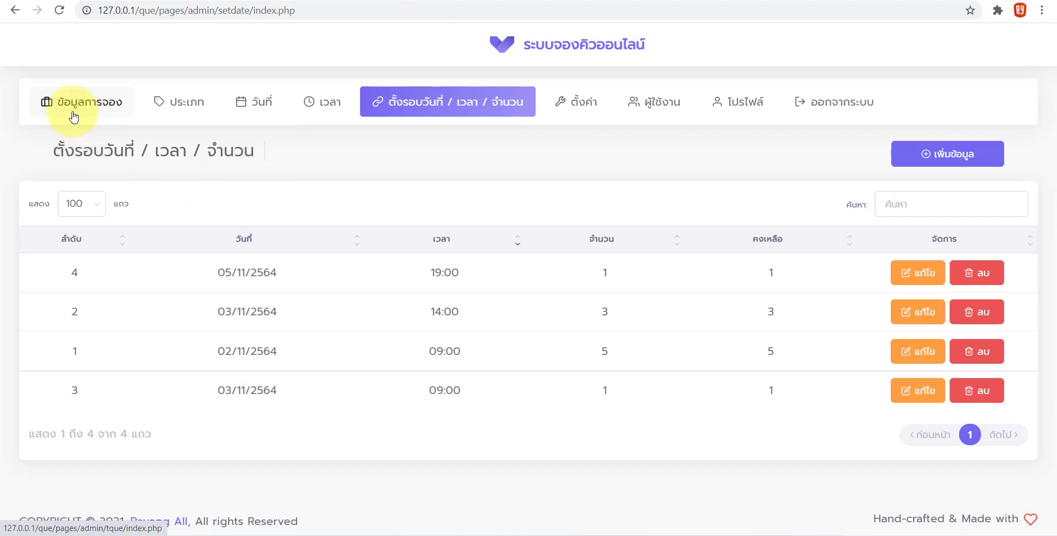
click(77, 116)
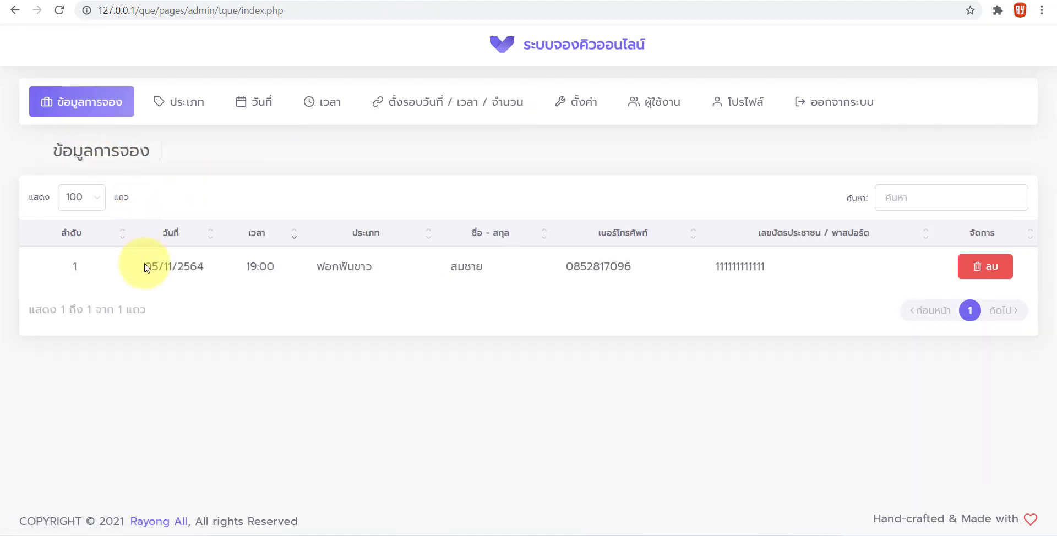
drag(143, 266, 226, 279)
drag(451, 267, 620, 260)
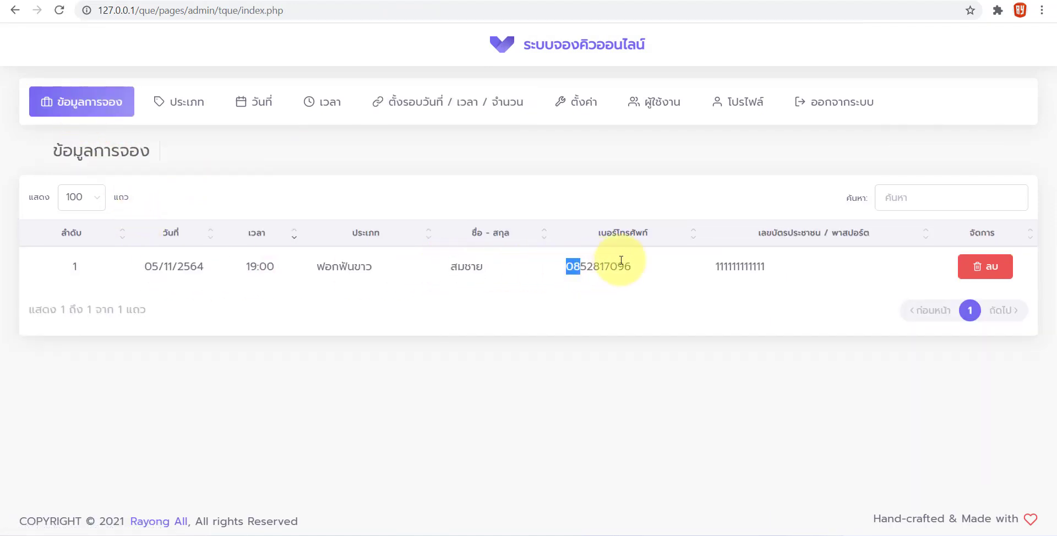
drag(719, 267, 732, 267)
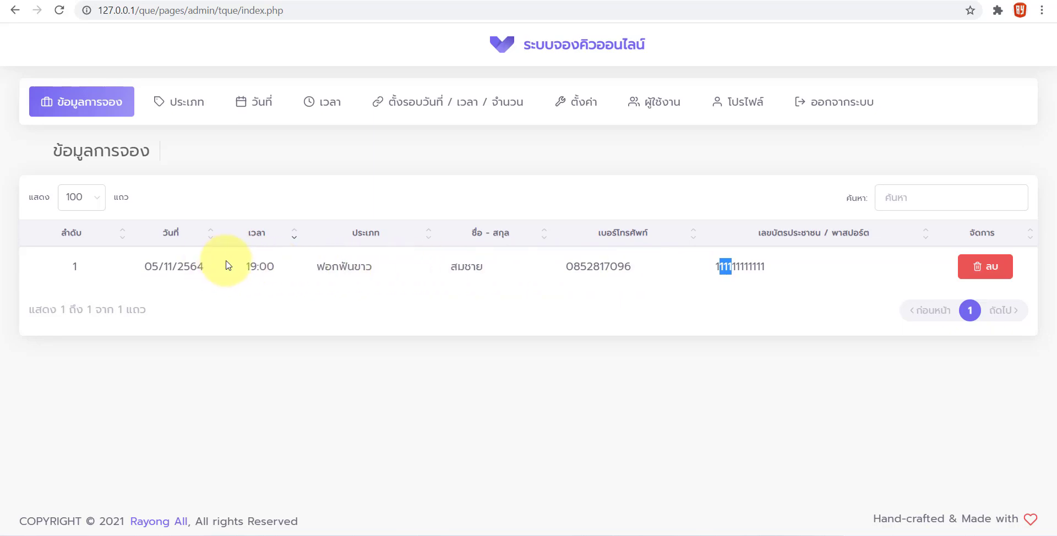
Check the availability list shows 05/11/2564 19:00 with capacity 1 and 0 remaining
click(40, 11)
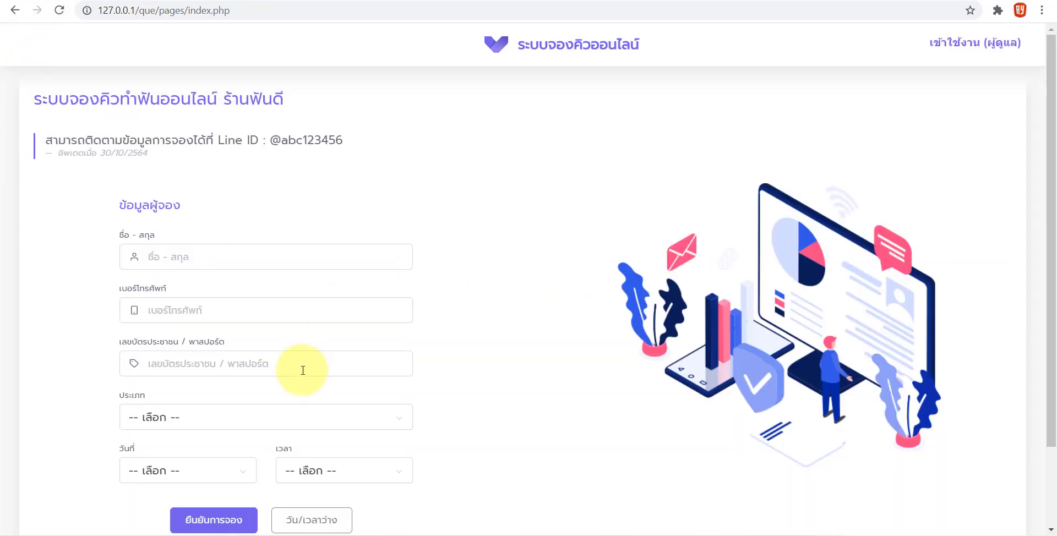
scroll(305, 386, down, 2)
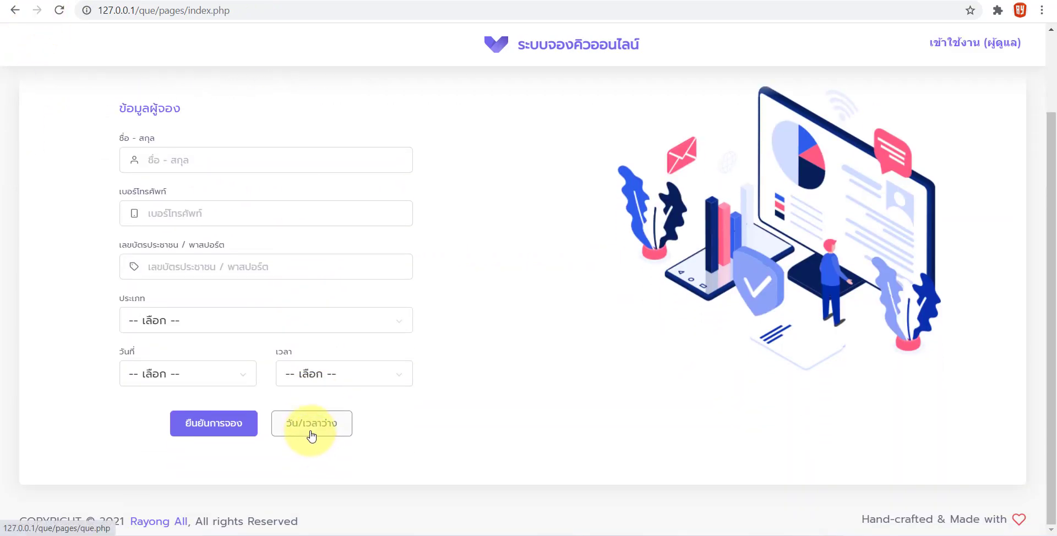
click(311, 436)
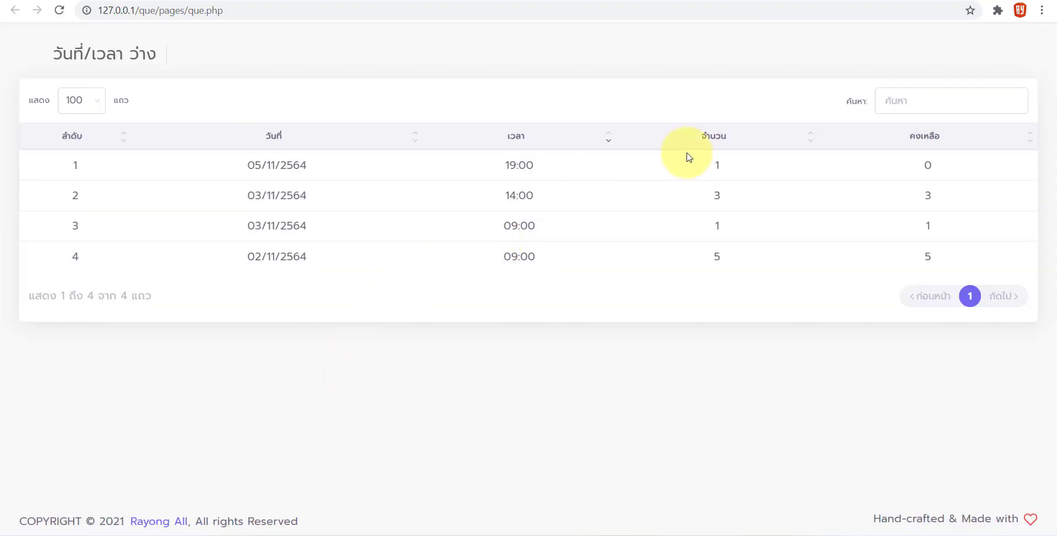
drag(259, 165, 288, 165)
drag(519, 165, 509, 165)
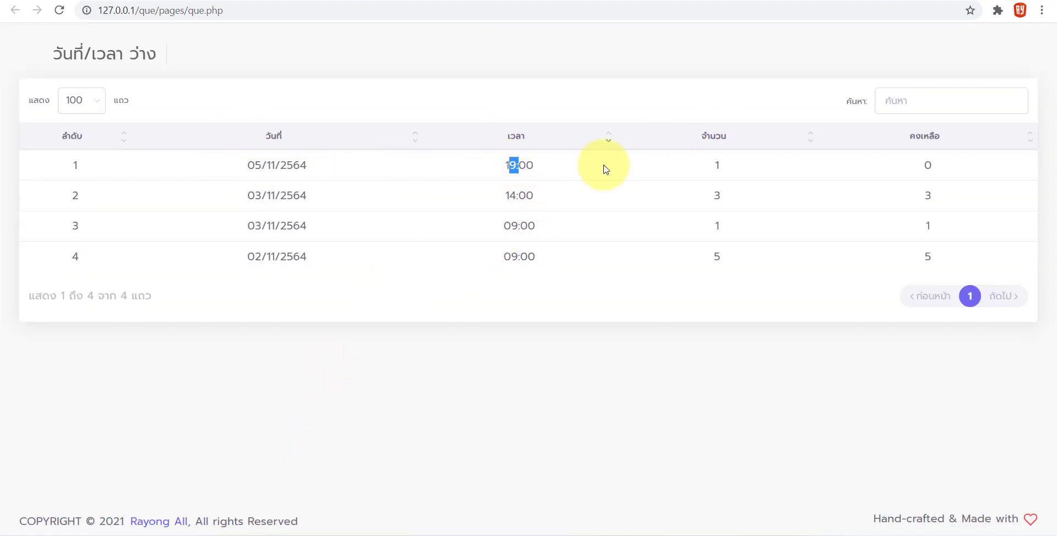
double_click(719, 165)
double_click(930, 163)
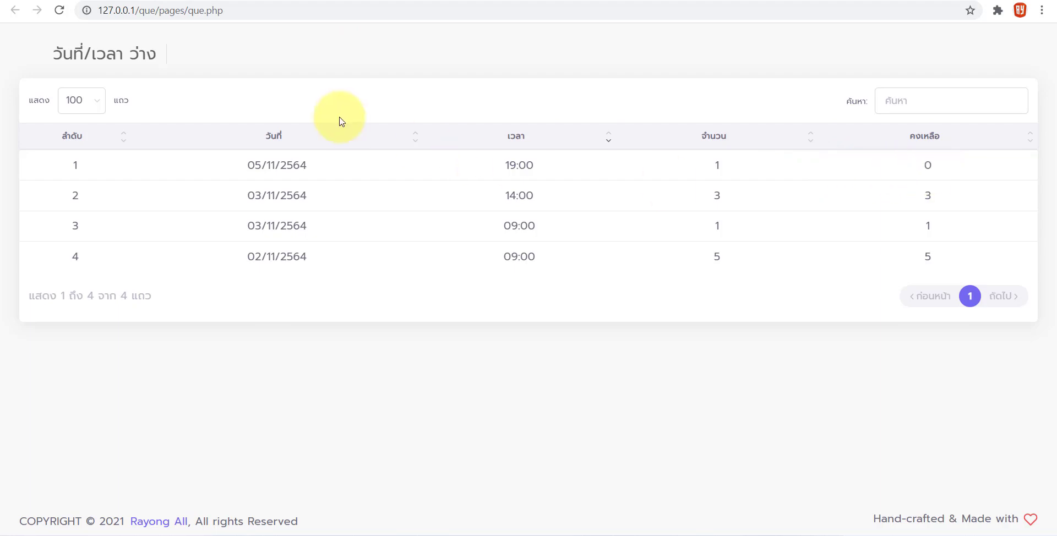
key(ctrl+w)
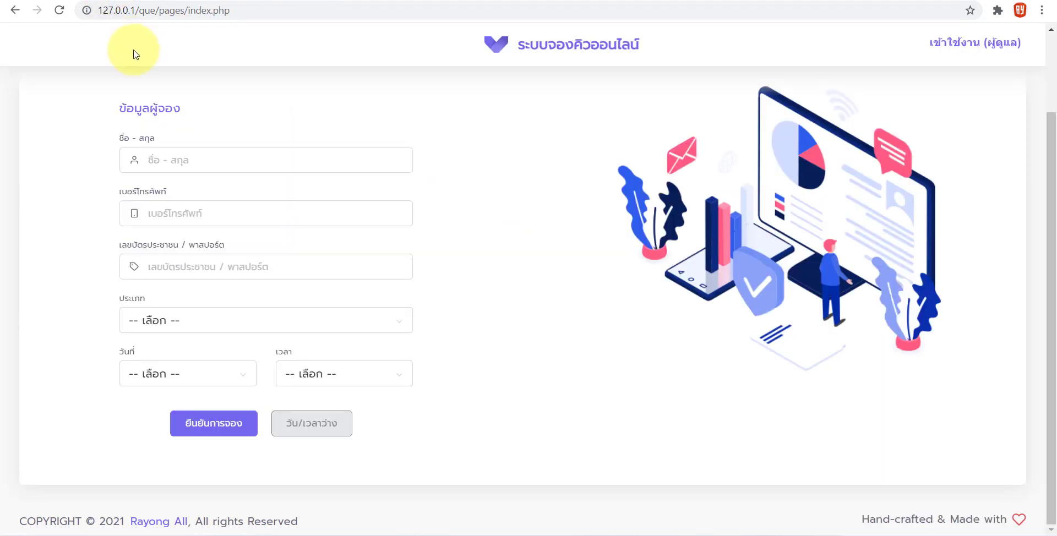
Select date 05/11/2564 and confirm its time list is empty
click(151, 379)
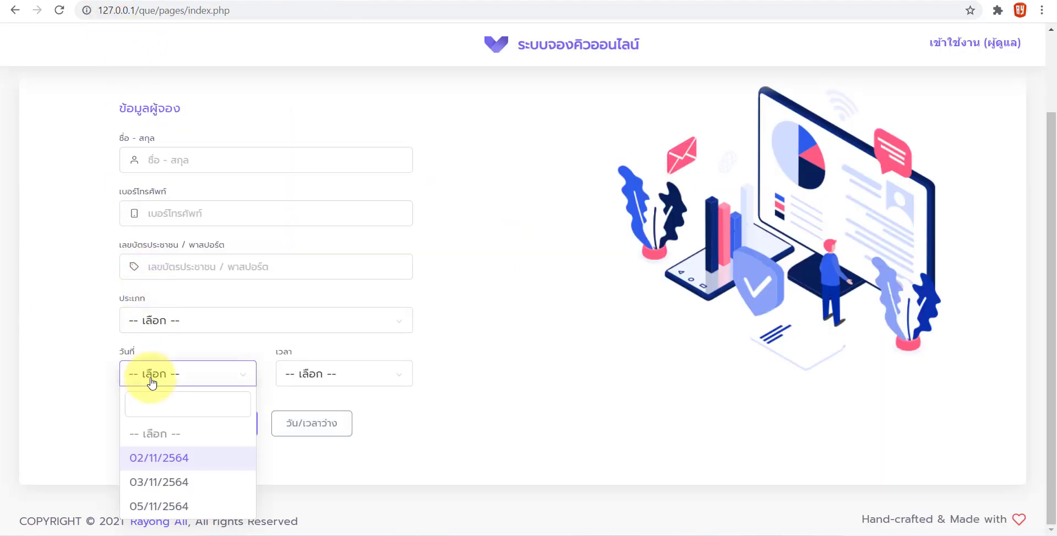
click(156, 503)
click(318, 375)
click(319, 377)
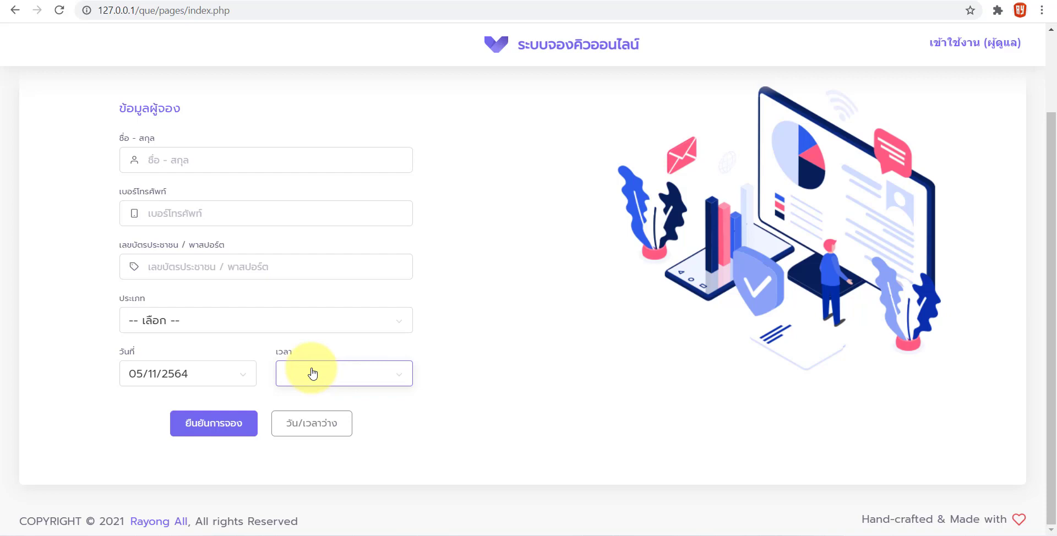
Select date 02/11/2564 with time 09:00:00
click(198, 374)
click(180, 302)
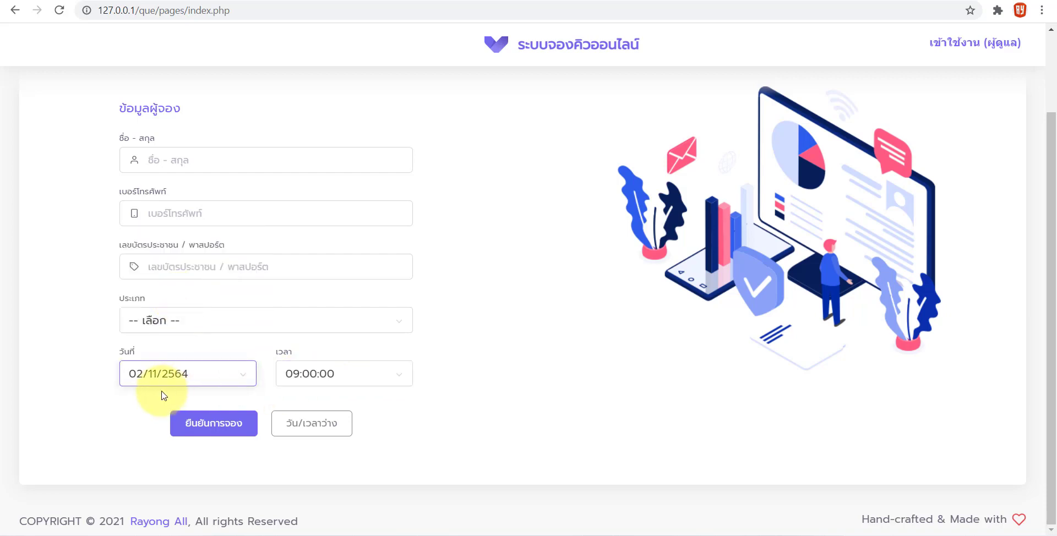
click(329, 379)
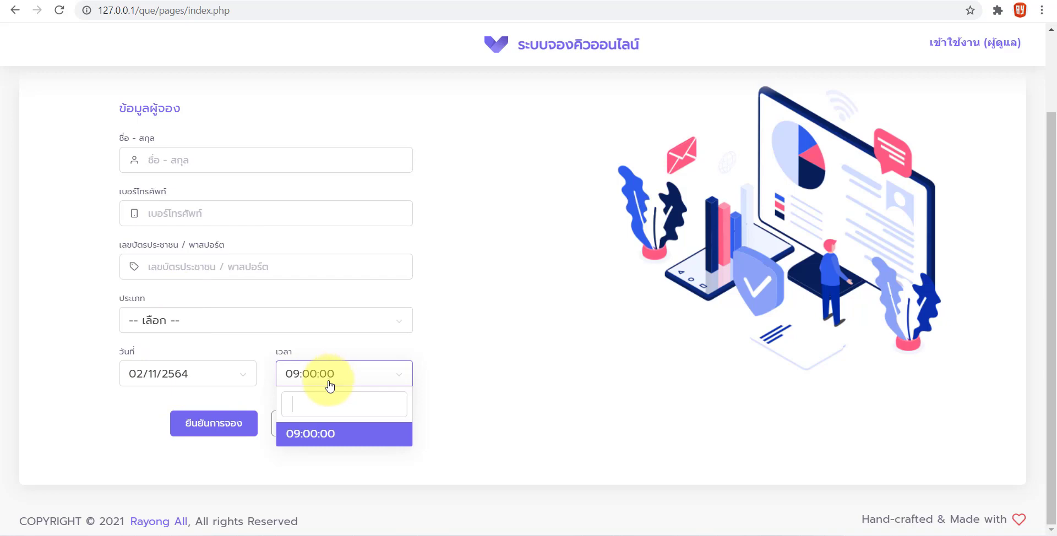
click(328, 440)
Select date 03/11/2564 and check its times 14:00:00 and 09:00:00
click(223, 379)
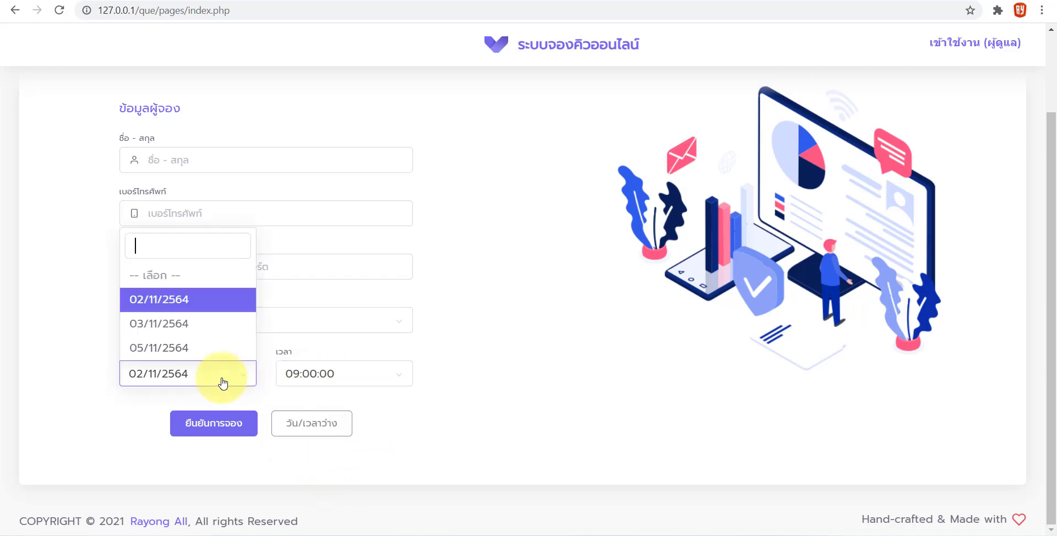
click(186, 325)
click(303, 378)
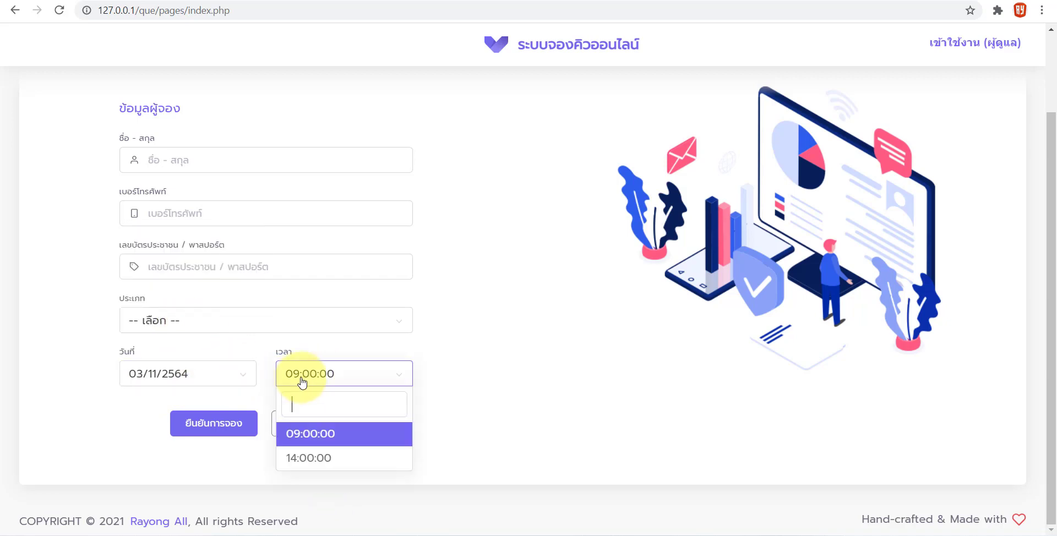
click(315, 466)
click(331, 377)
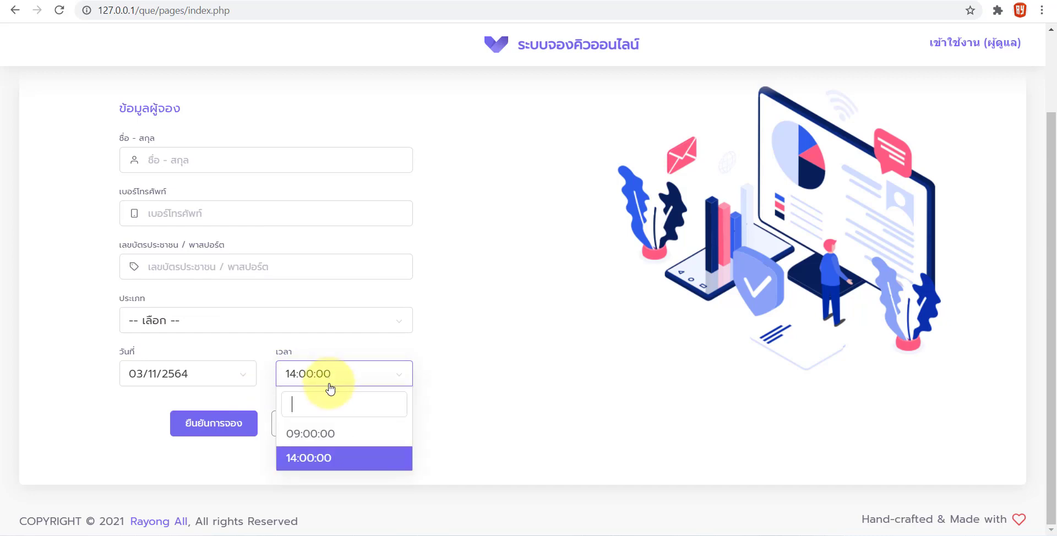
click(322, 433)
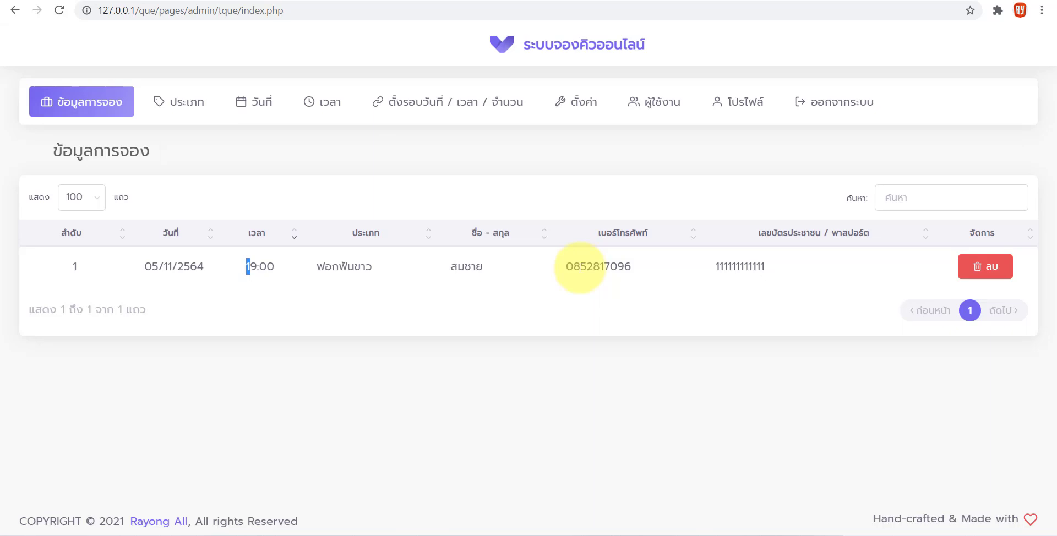
Delete the test booking from the admin bookings list
click(978, 266)
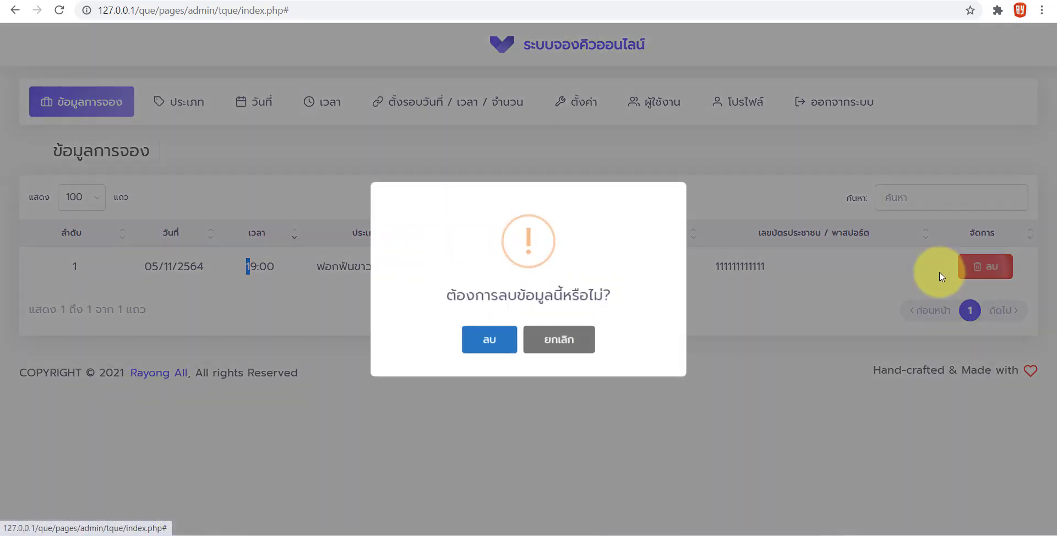
click(493, 338)
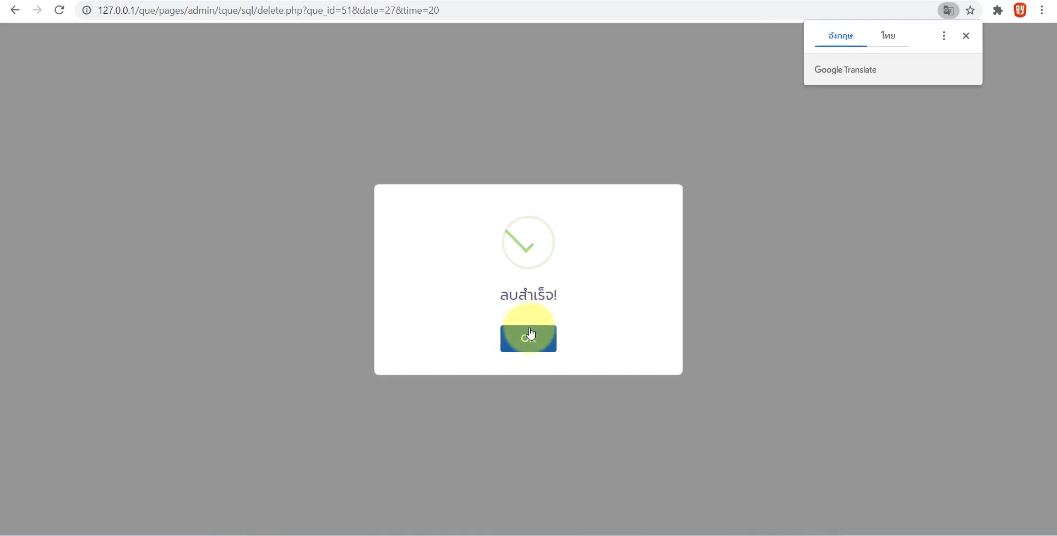
click(530, 333)
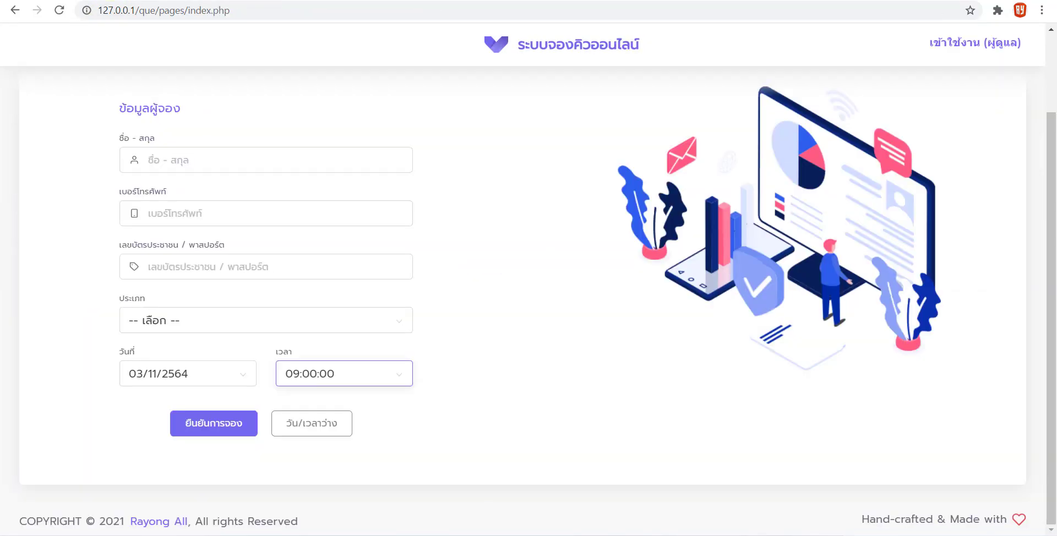
Reload the booking form and choose 05/11/2564 with time 19:00:00
click(58, 13)
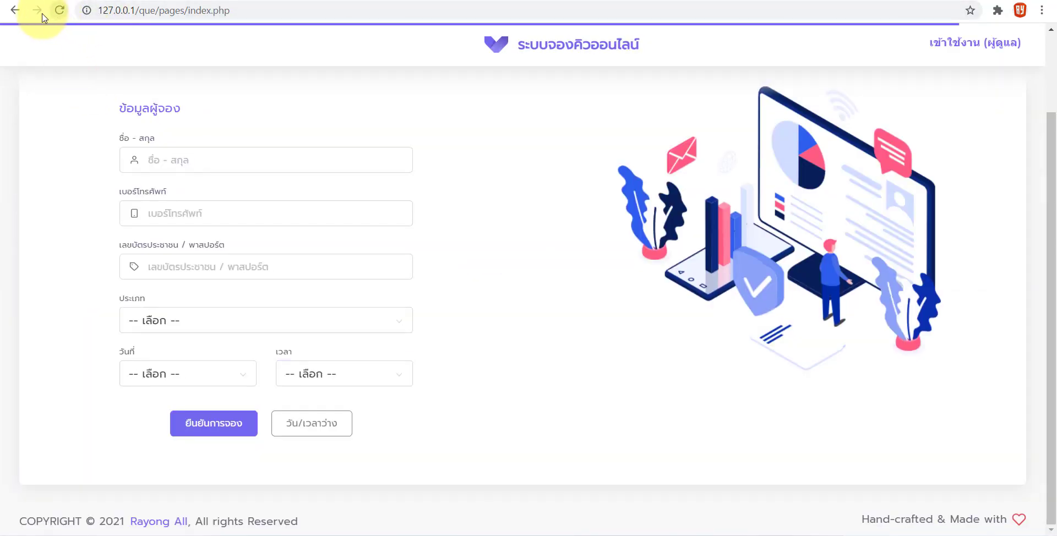
click(155, 380)
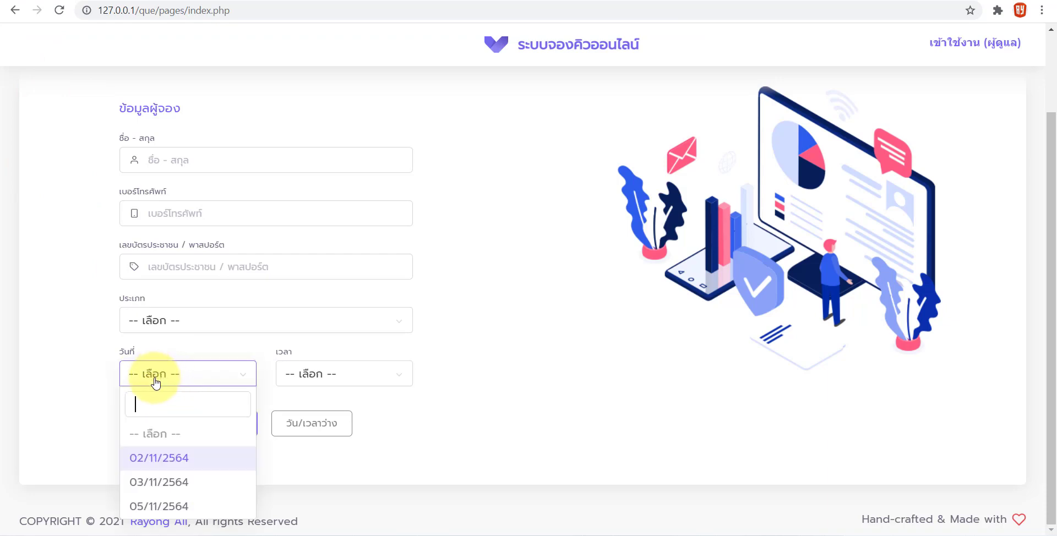
click(141, 504)
click(309, 379)
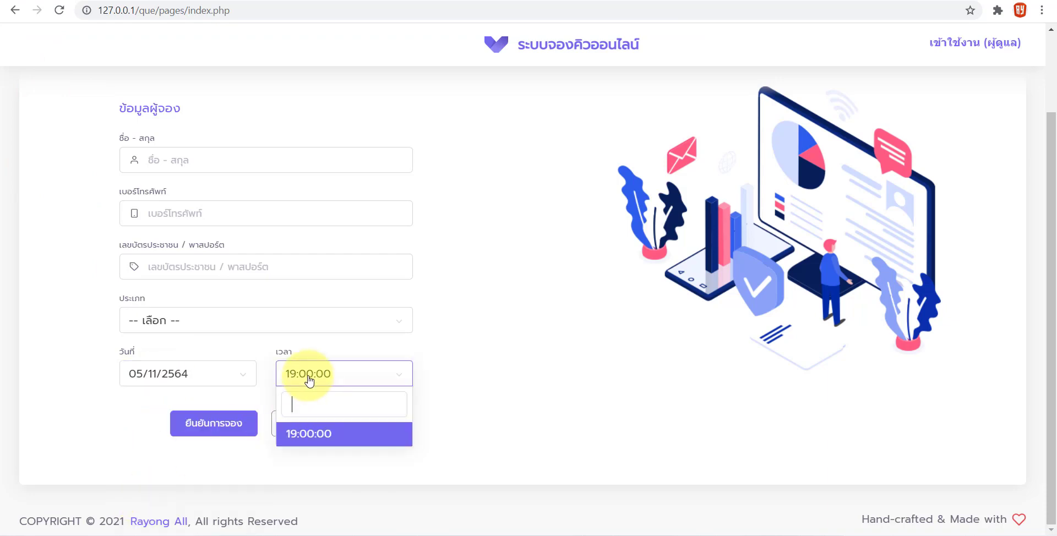
click(300, 433)
Verify the availability list shows 1 remaining place, then return to the form
click(305, 432)
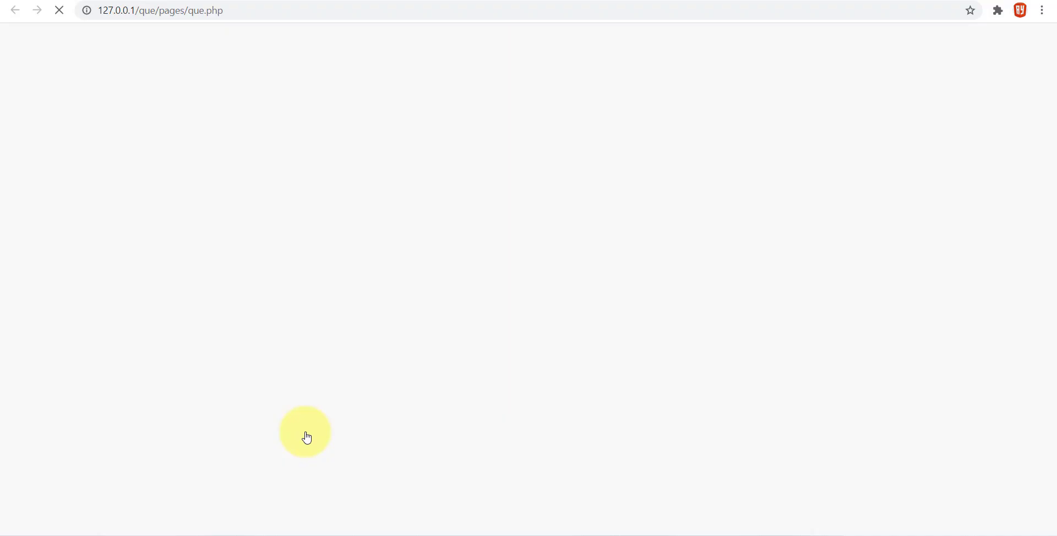
drag(660, 179, 961, 167)
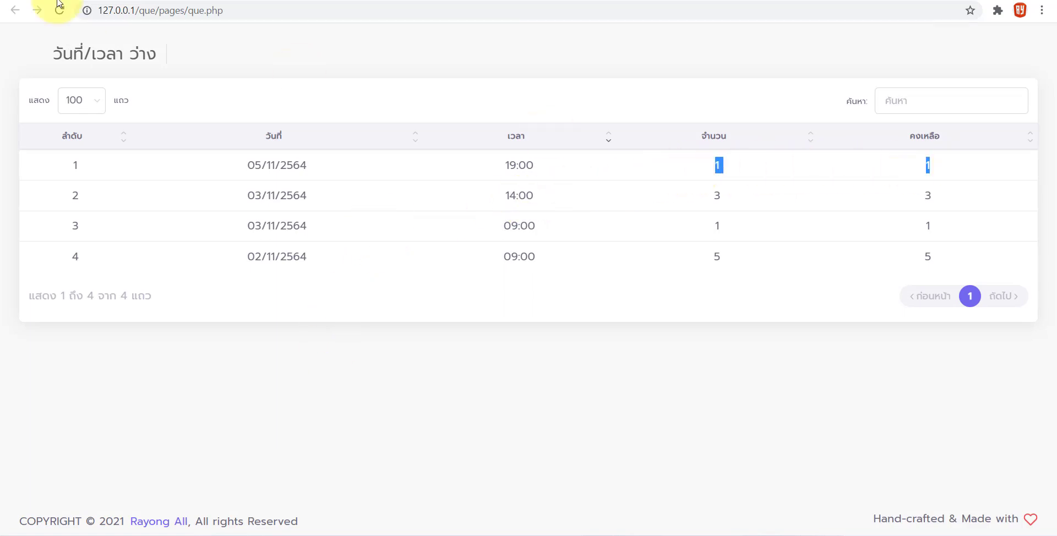
click(15, 10)
scroll(43, 326, up, 2)
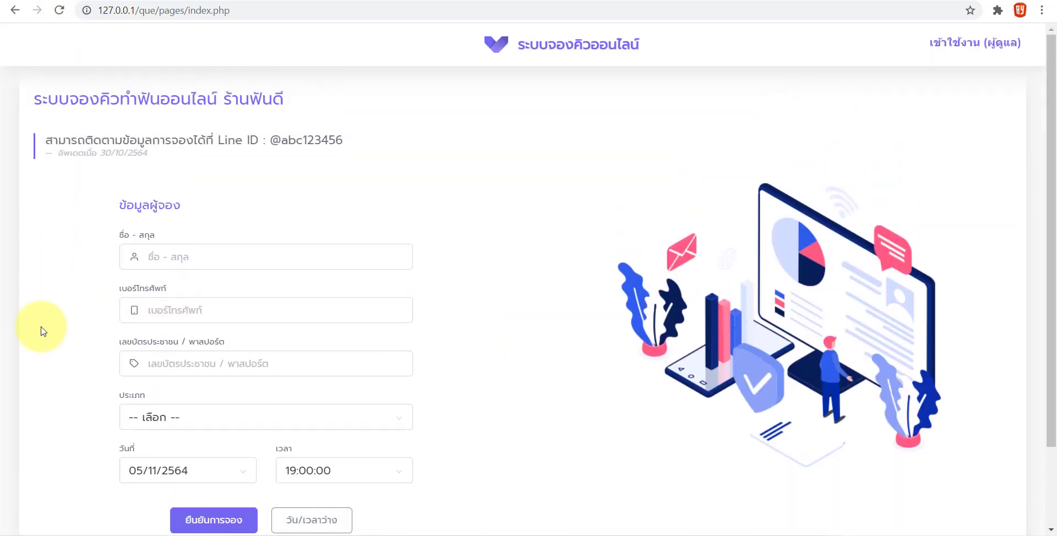